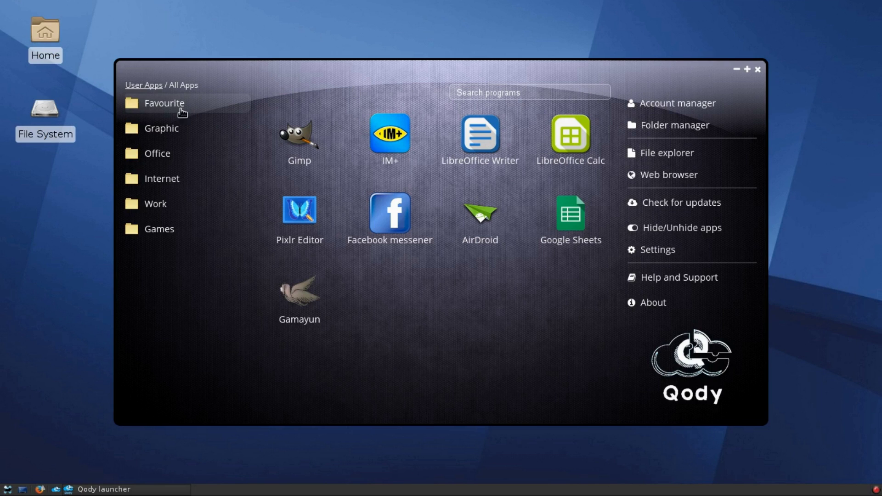
Step: Browse the Graphic, Office, Internet and Work categories, then switch to the full All Apps list
click(166, 135)
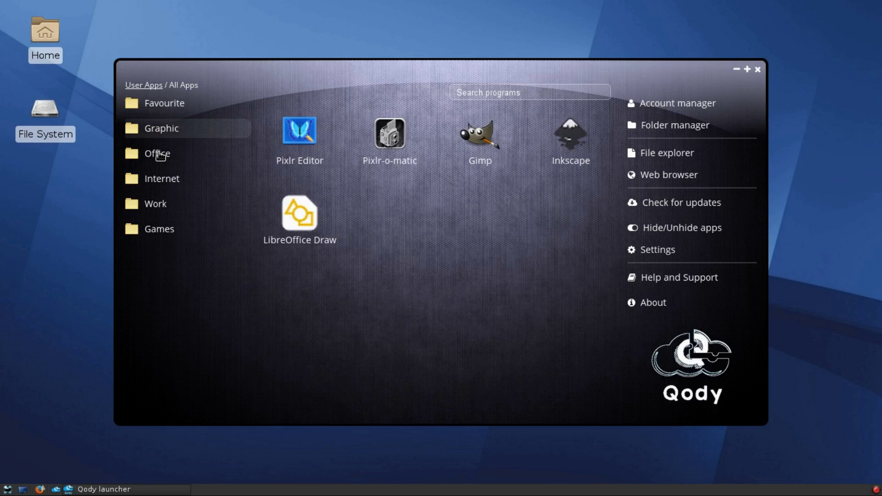
click(158, 156)
click(161, 184)
click(162, 204)
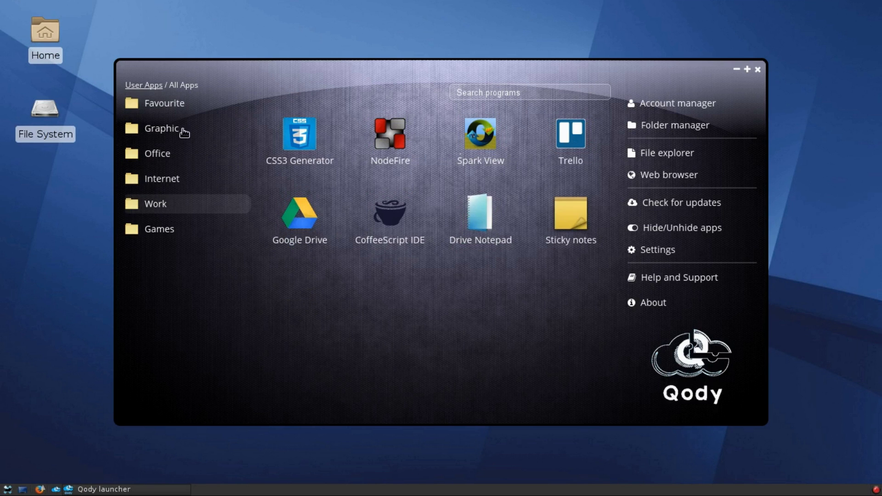
click(185, 87)
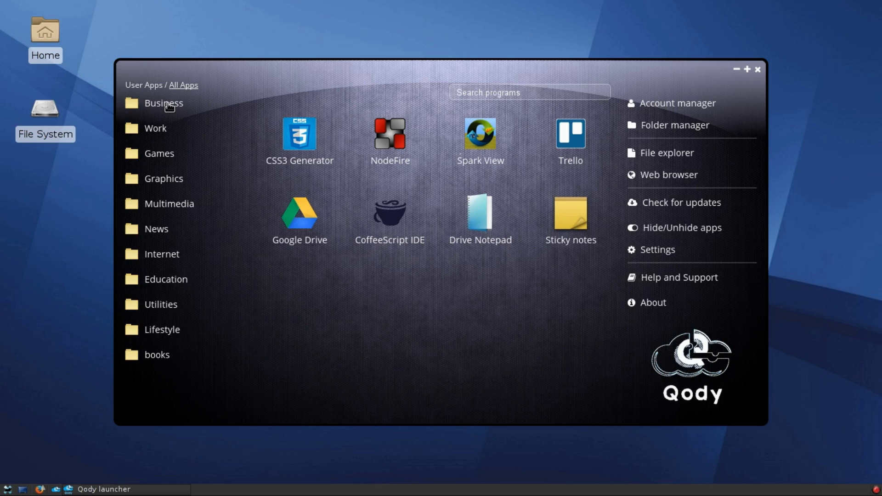
Step: Expand Business to view its sub-categories, then expand Work and show the Office applications apps
click(169, 106)
click(157, 123)
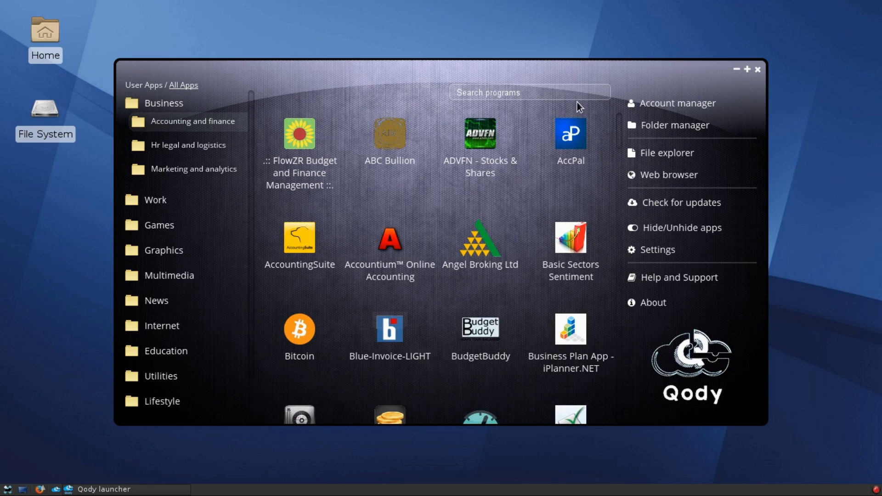
drag(618, 118, 642, 412)
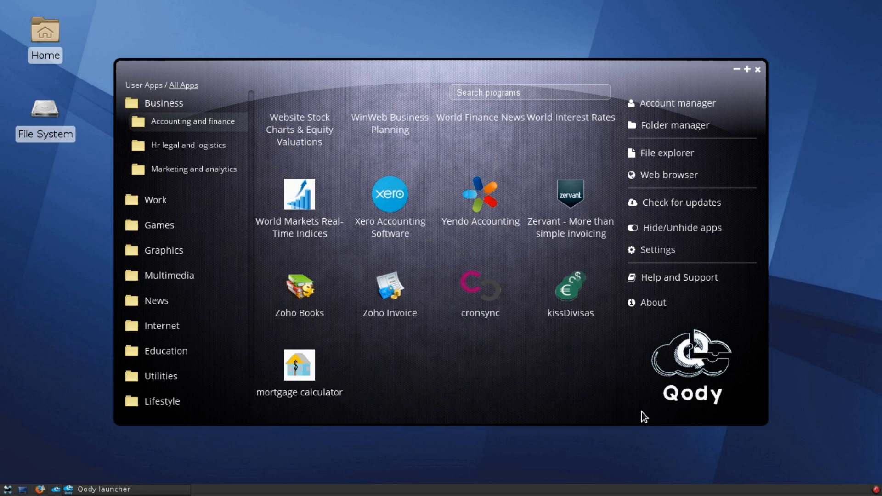
click(161, 145)
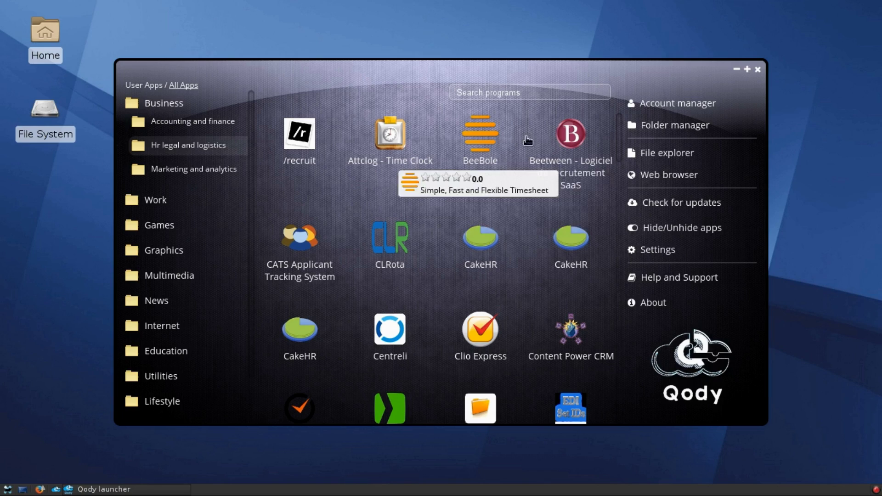
drag(619, 123, 626, 396)
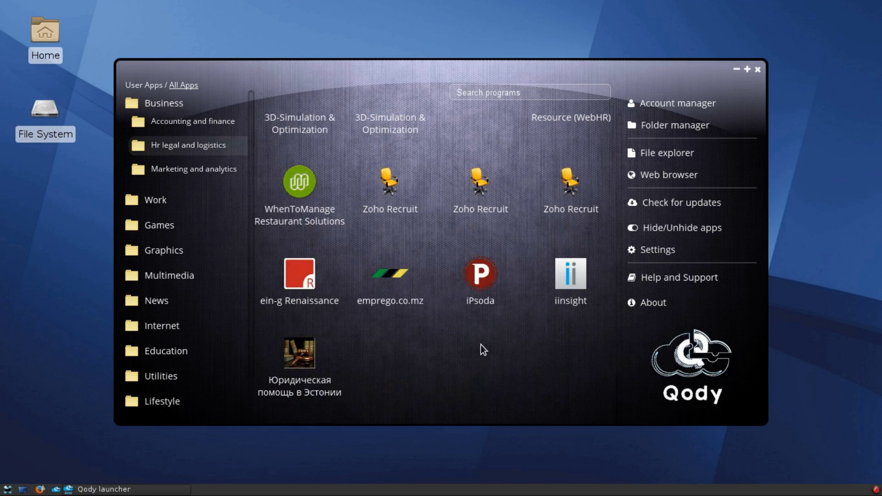
click(159, 202)
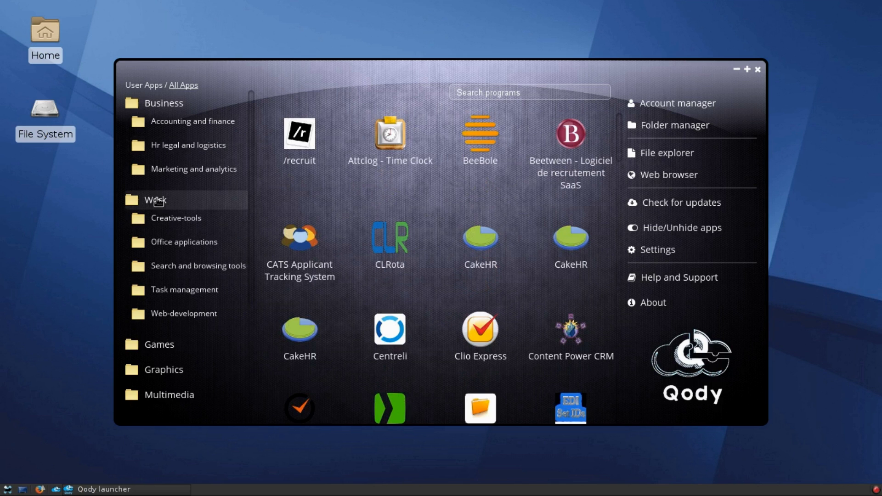
click(194, 246)
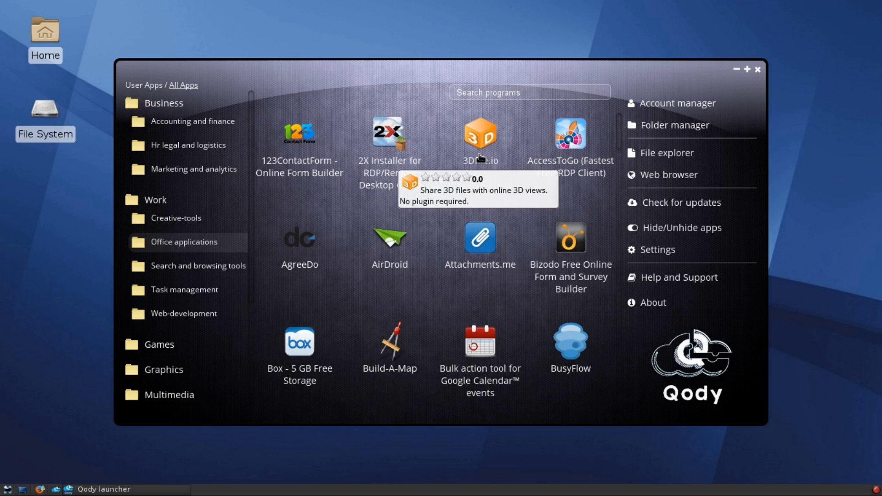
scroll(477, 165, down, 5)
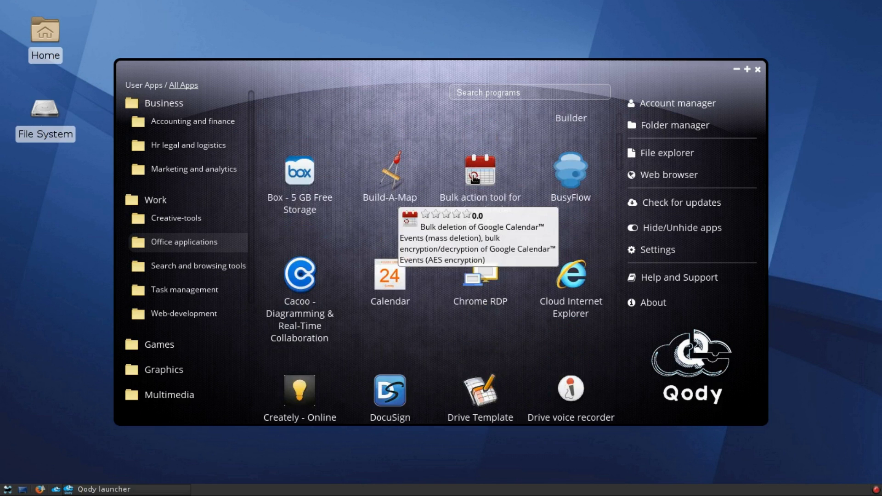
scroll(473, 179, down, 2)
scroll(474, 181, down, 3)
scroll(476, 185, down, 2)
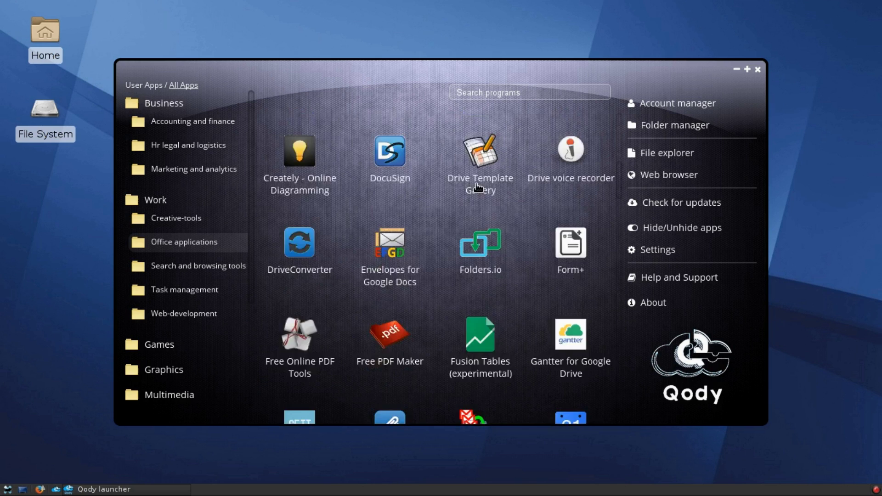
scroll(475, 184, down, 5)
scroll(476, 184, down, 1)
scroll(476, 186, down, 2)
scroll(476, 188, down, 3)
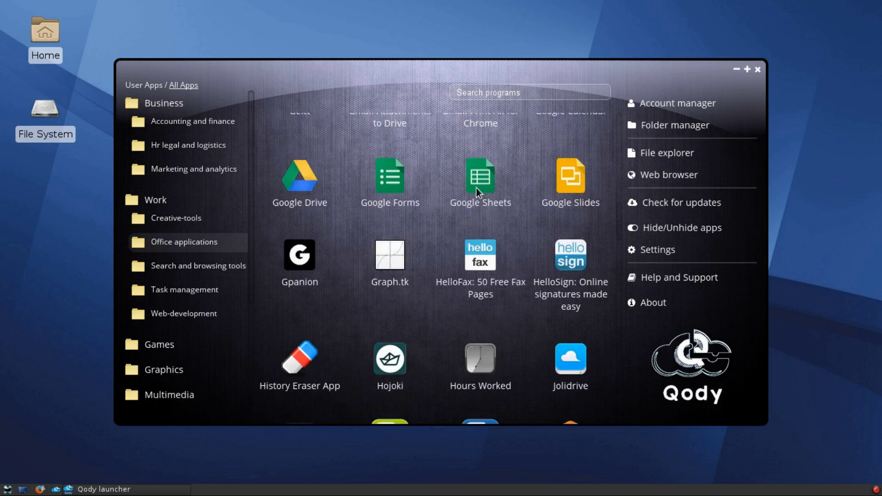
scroll(404, 191, down, 3)
scroll(402, 192, down, 3)
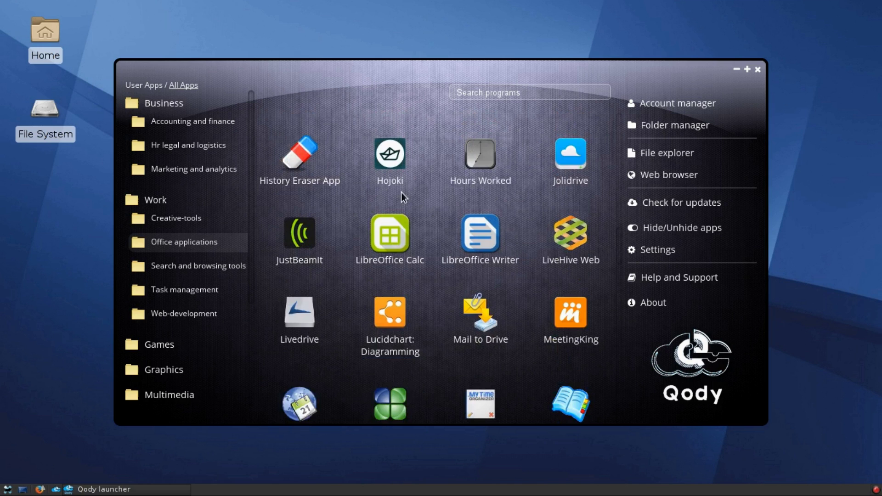
scroll(402, 207, down, 1)
scroll(476, 208, down, 4)
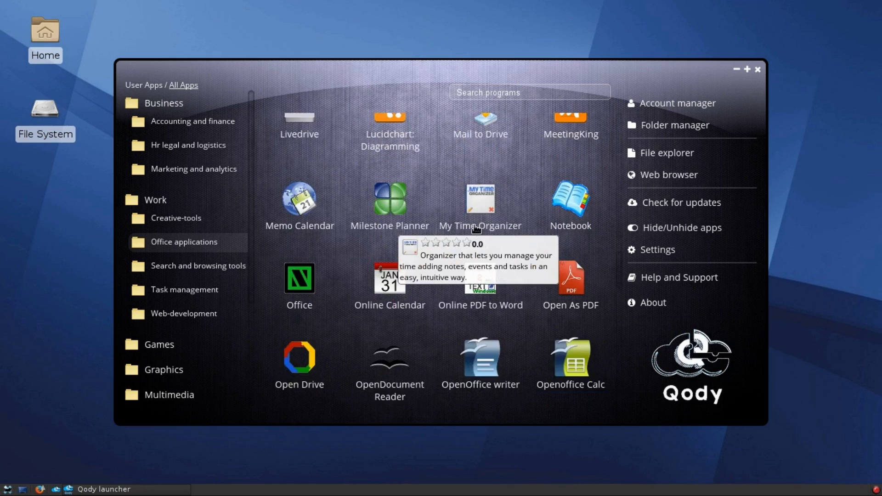
scroll(475, 229, down, 2)
scroll(476, 229, down, 2)
Step: Create a desktop shortcut for OpenOffice writer from its options menu
right_click(486, 228)
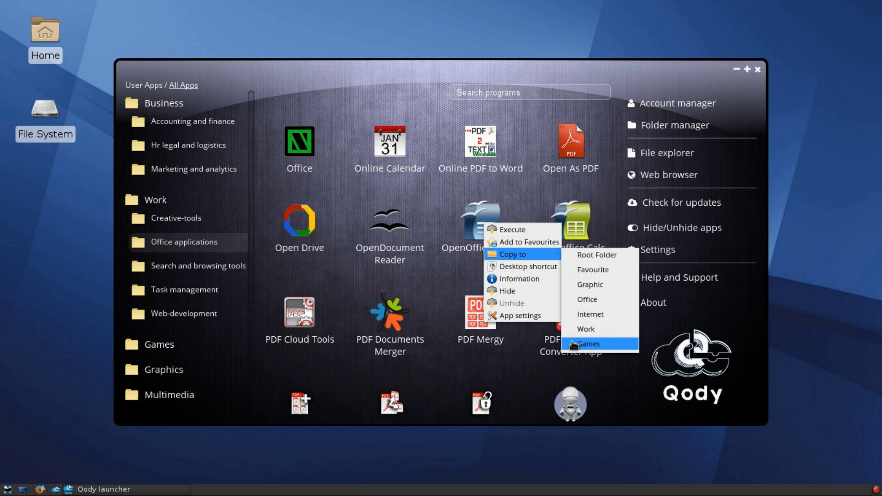
click(548, 268)
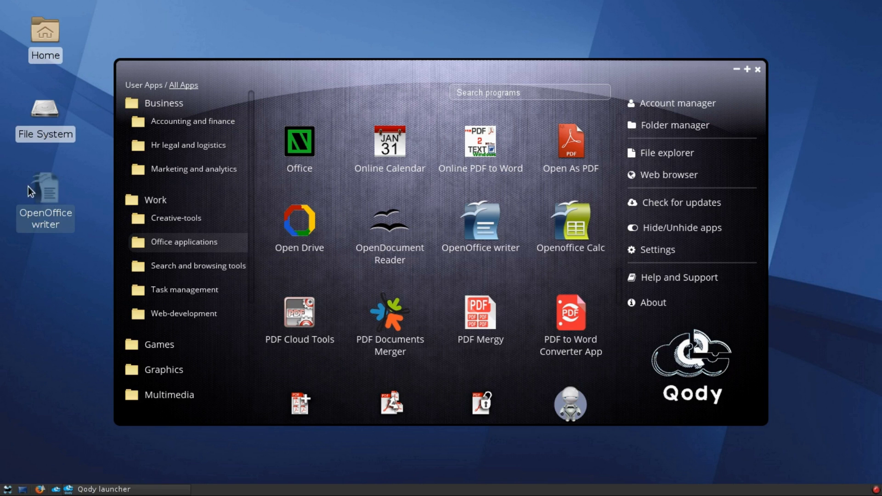
right_click(494, 223)
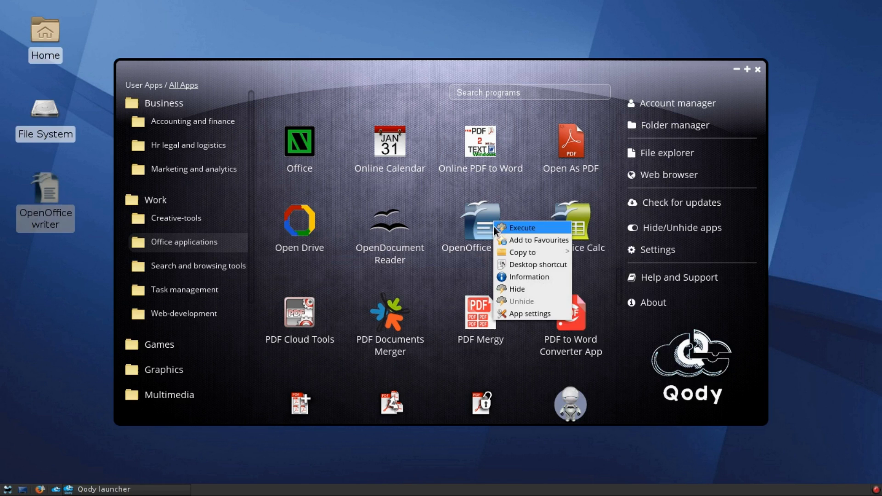
click(514, 278)
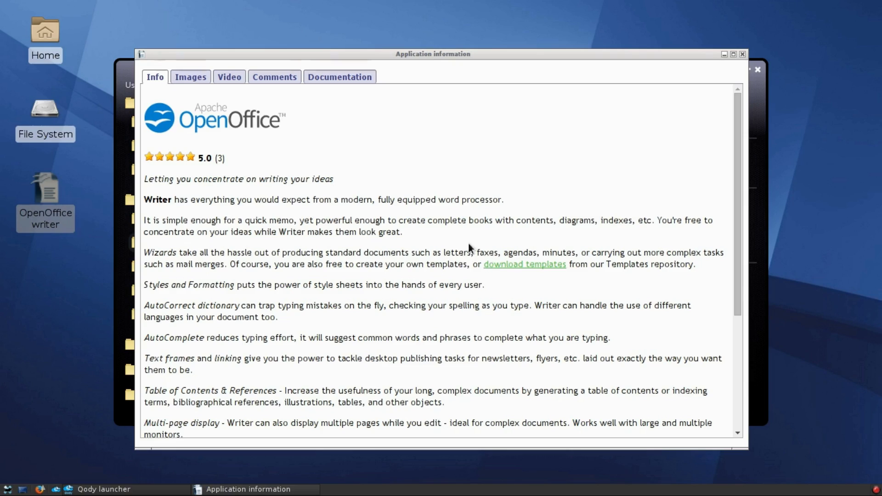
scroll(464, 252, down, 5)
scroll(420, 212, up, 5)
click(192, 80)
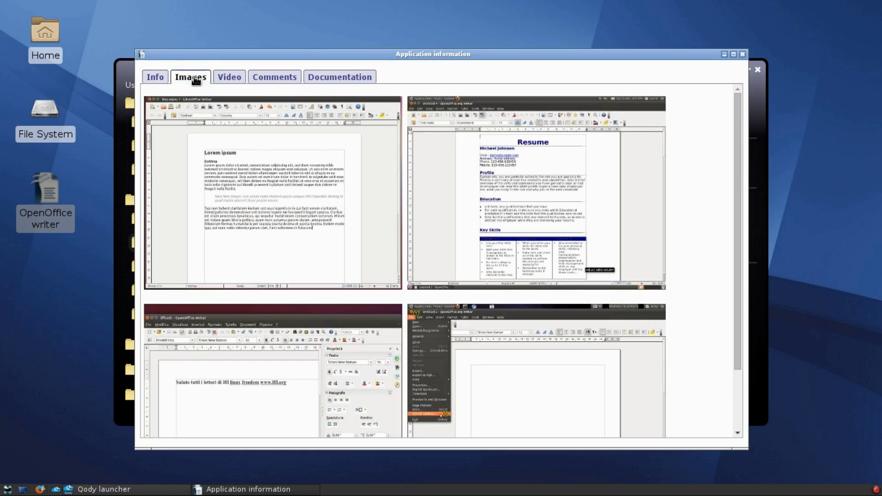
click(233, 78)
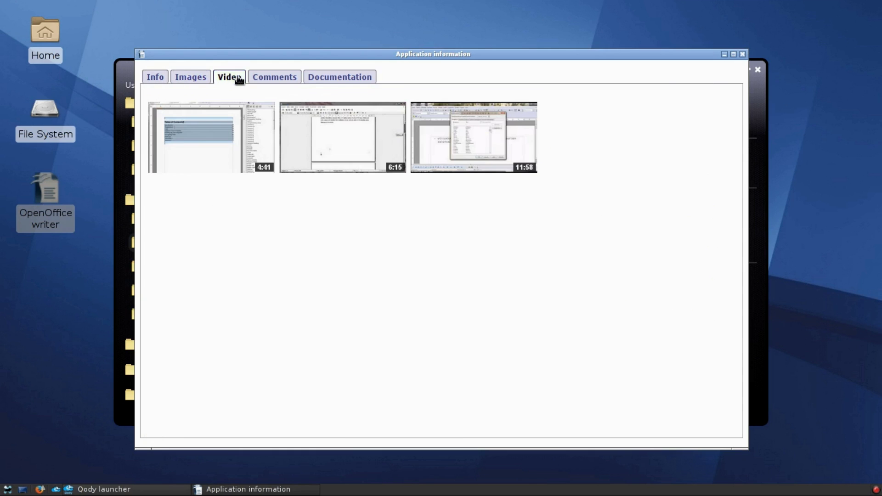
click(265, 79)
click(340, 79)
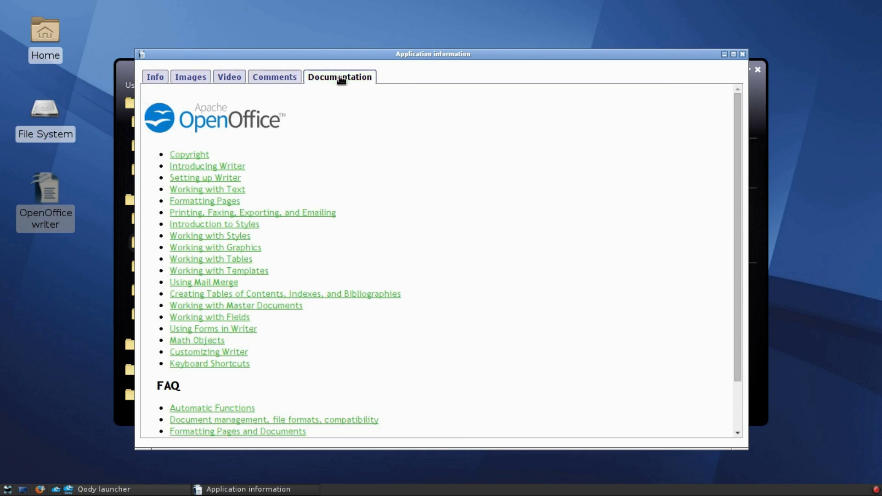
click(742, 53)
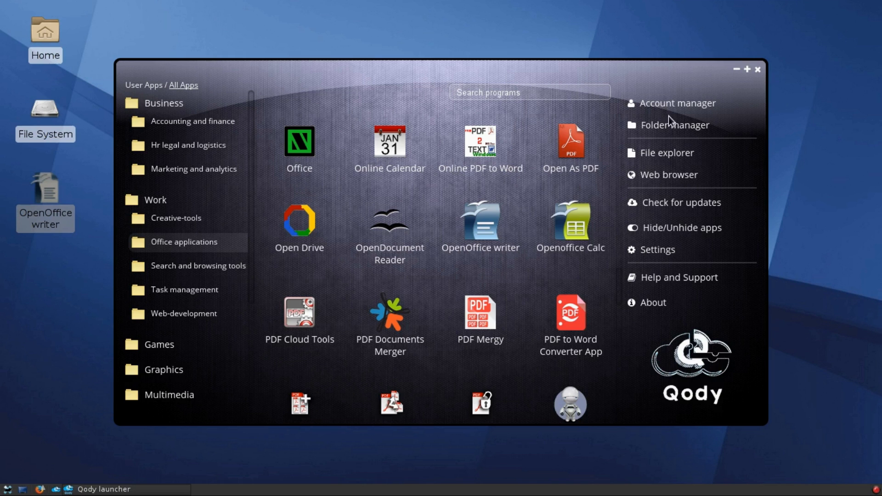
right_click(489, 214)
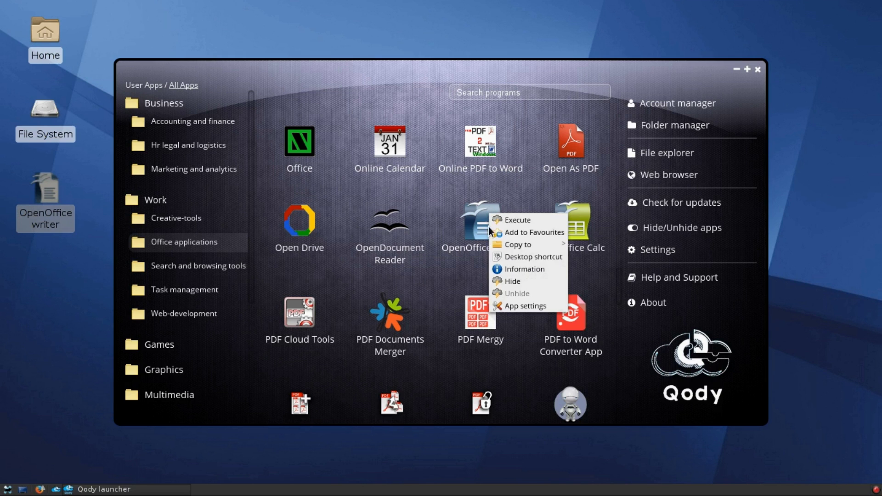
click(513, 305)
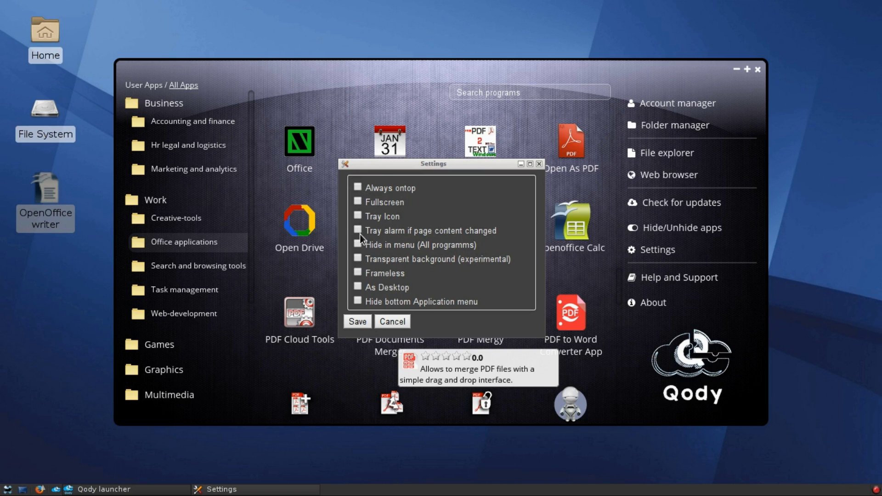
Step: Close the app settings, launch OpenOffice writer and dismiss its window list to start on the page
click(391, 320)
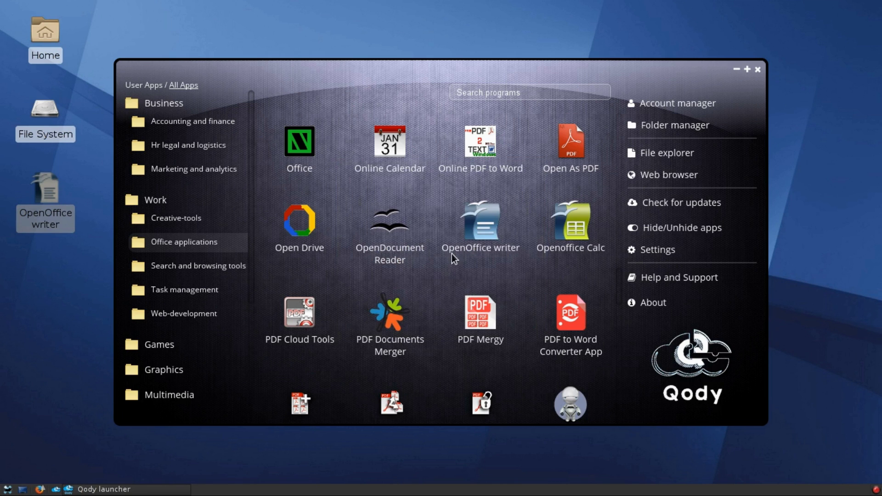
click(481, 214)
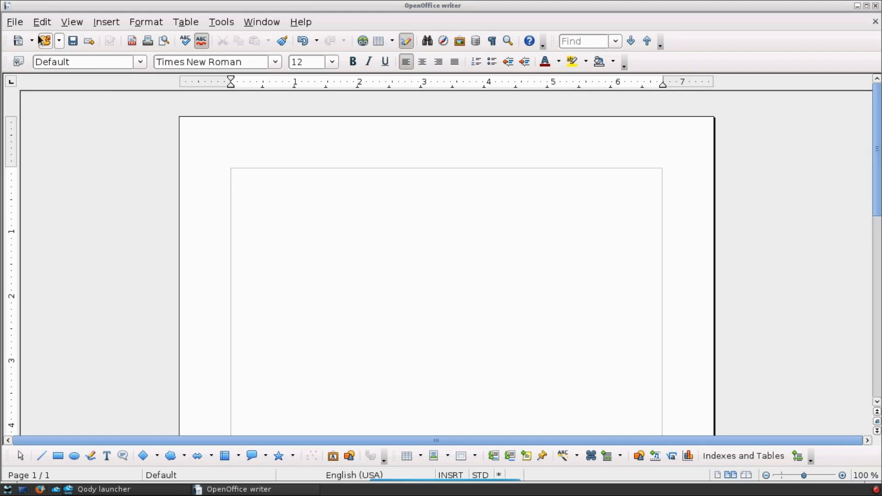
click(43, 23)
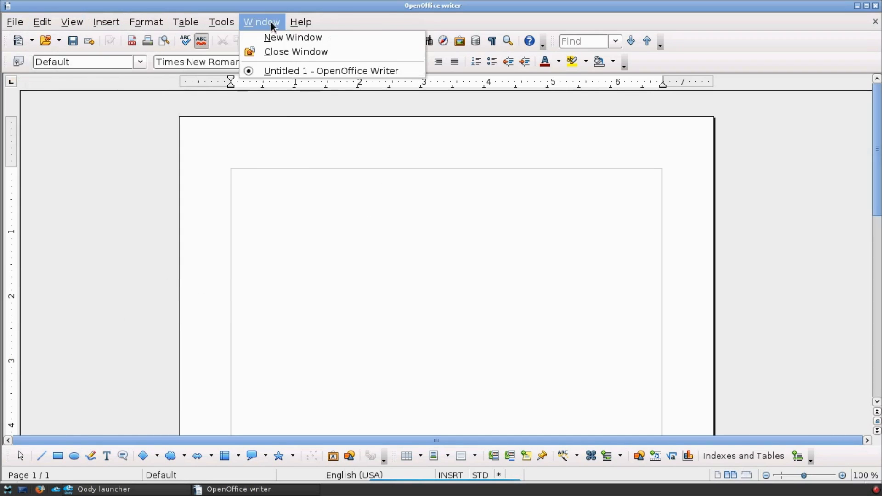
click(307, 275)
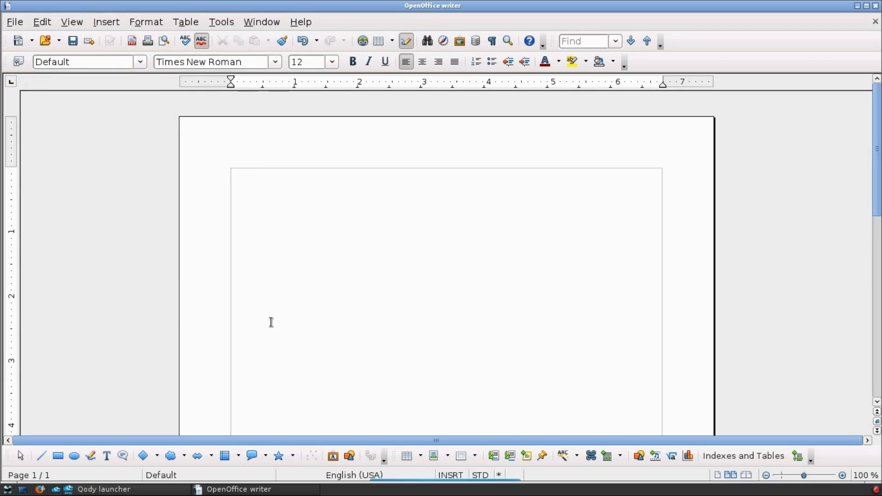
Step: Draw a cloud from Symbol Shapes and fill it with the Orange Gradient 1 gradient
click(170, 456)
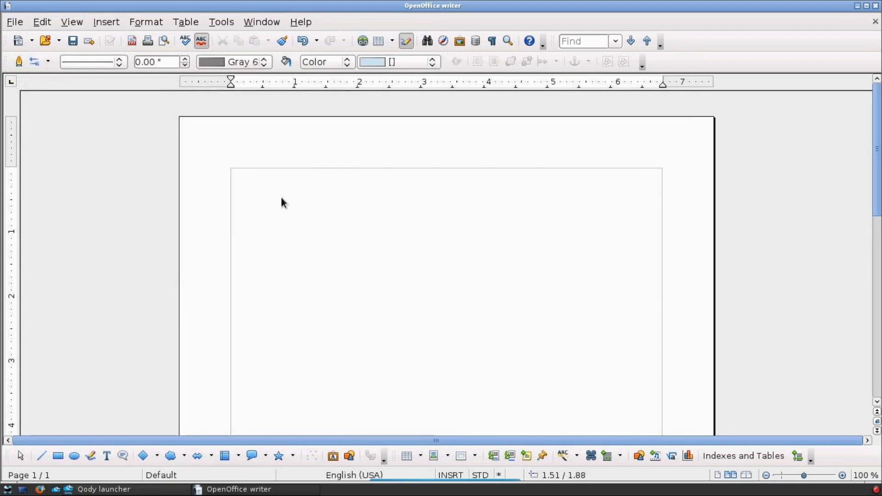
drag(266, 189, 626, 324)
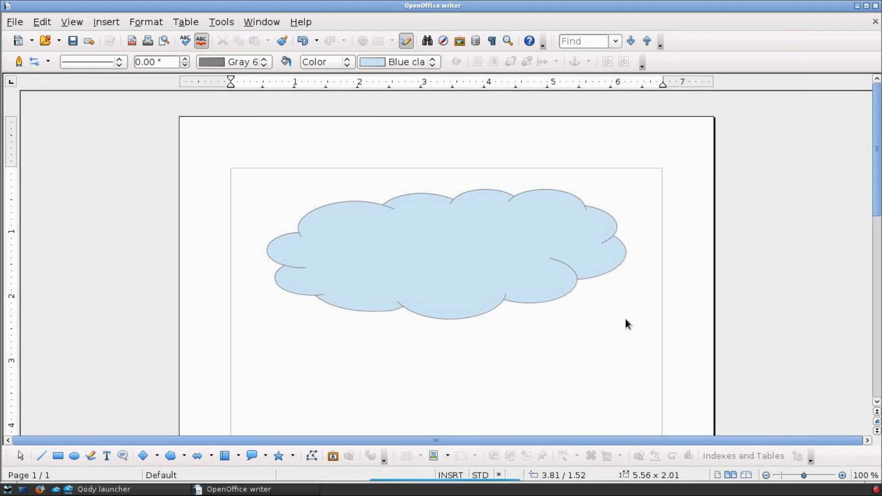
click(325, 62)
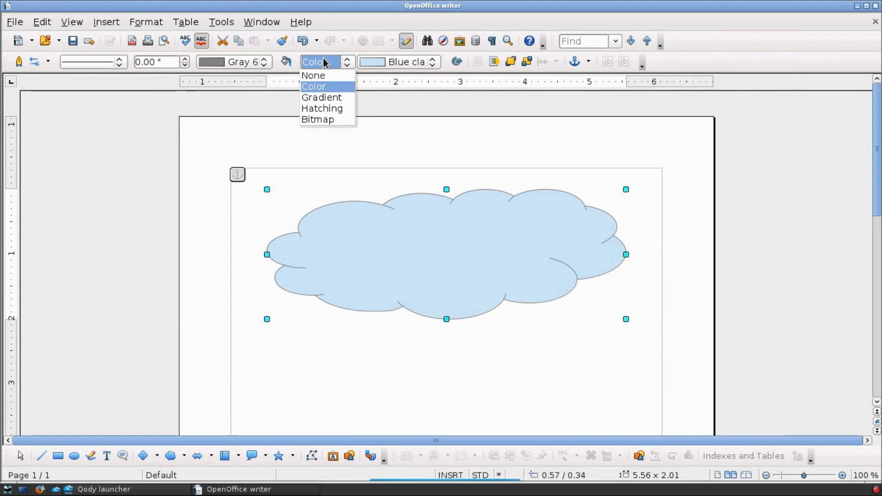
click(327, 98)
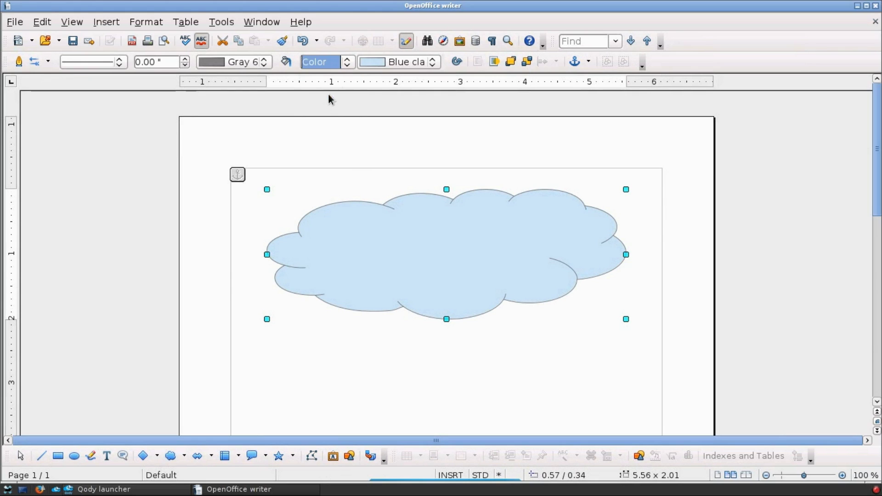
click(403, 63)
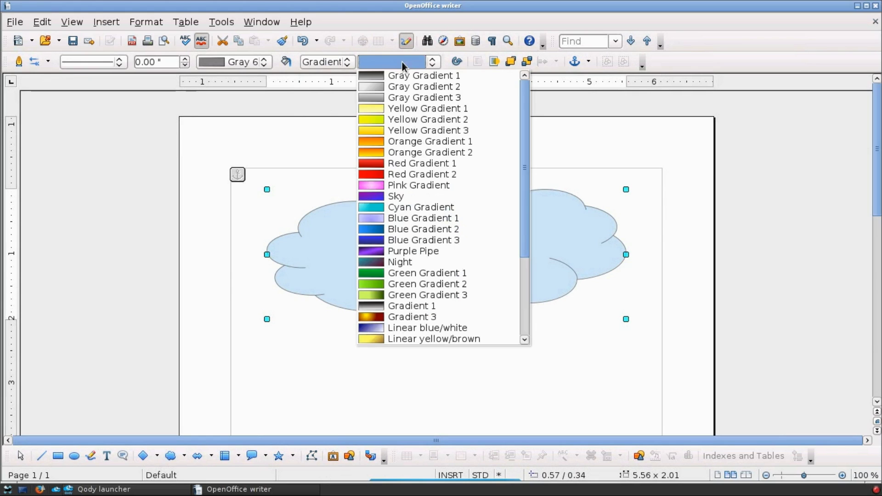
click(405, 143)
Step: Label the cloud POWERFUL CLOUD APPLICATION and make the word POWERFUL bold
double_click(404, 258)
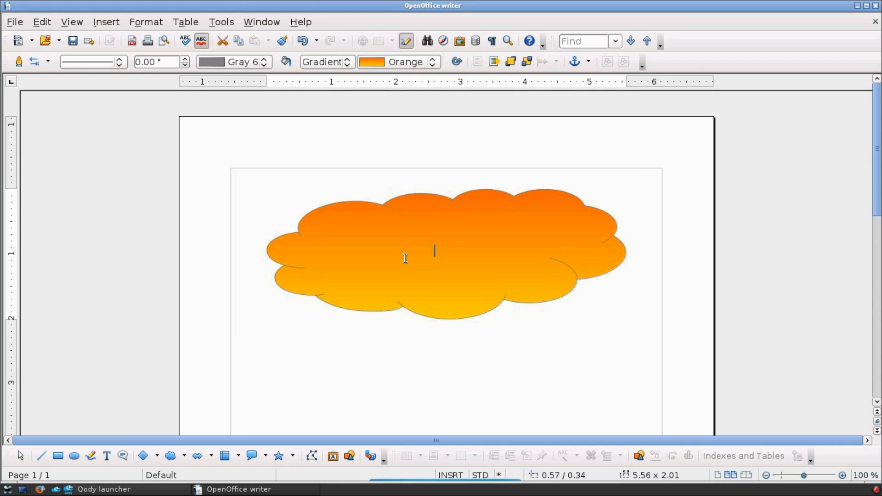
text(POWER)
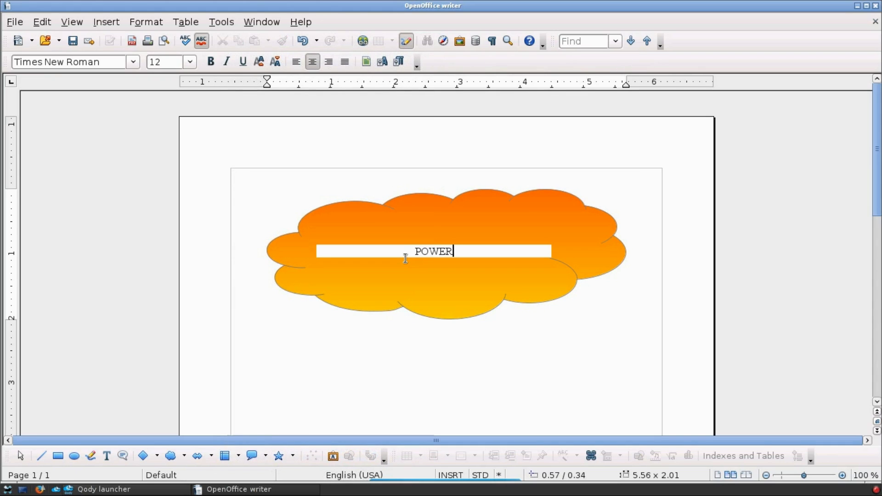
text(FUL CLO)
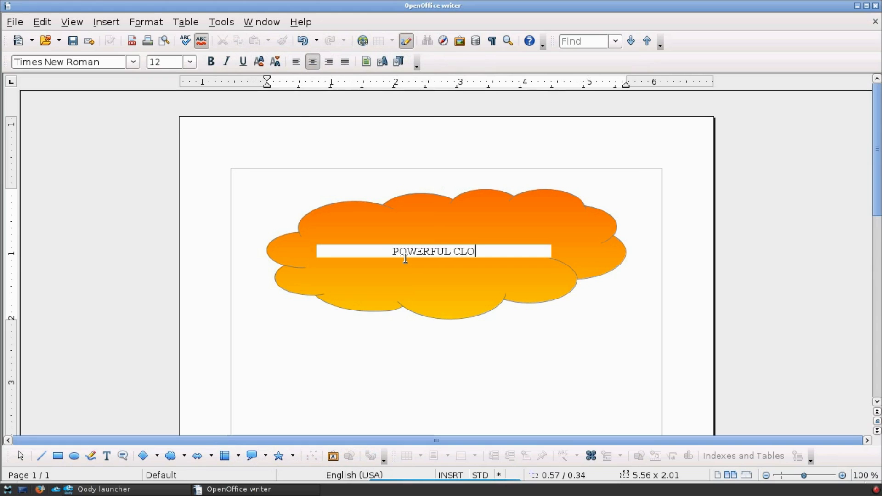
text(UD APPLICA)
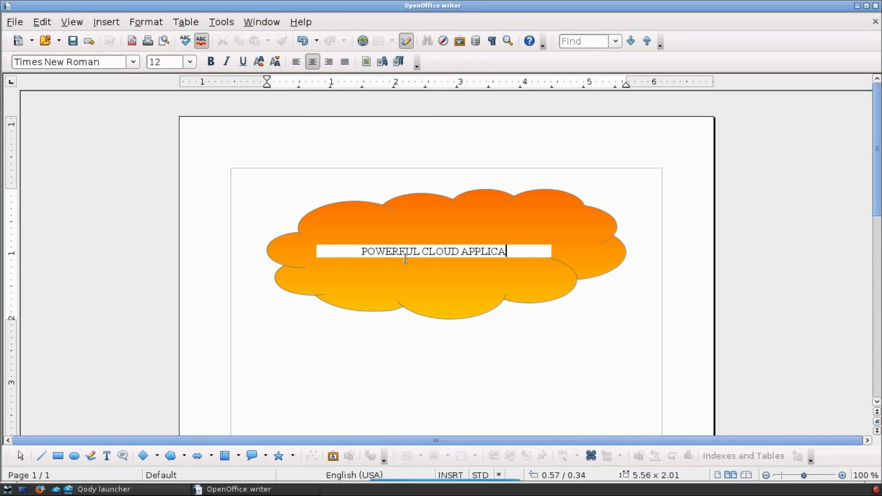
text(TION)
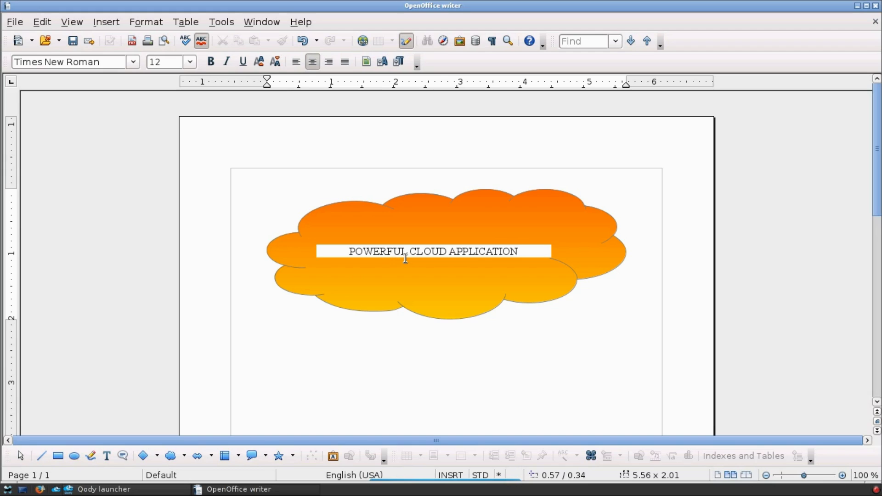
double_click(405, 256)
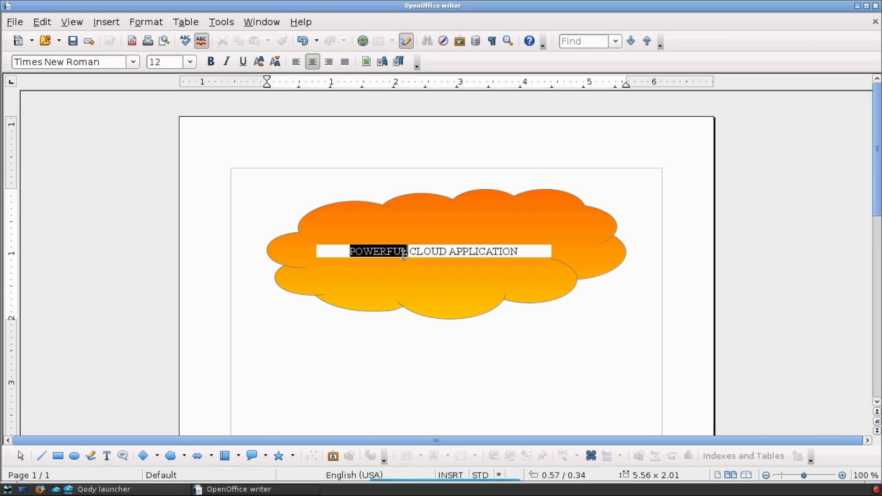
click(210, 62)
click(471, 349)
scroll(473, 347, down, 1)
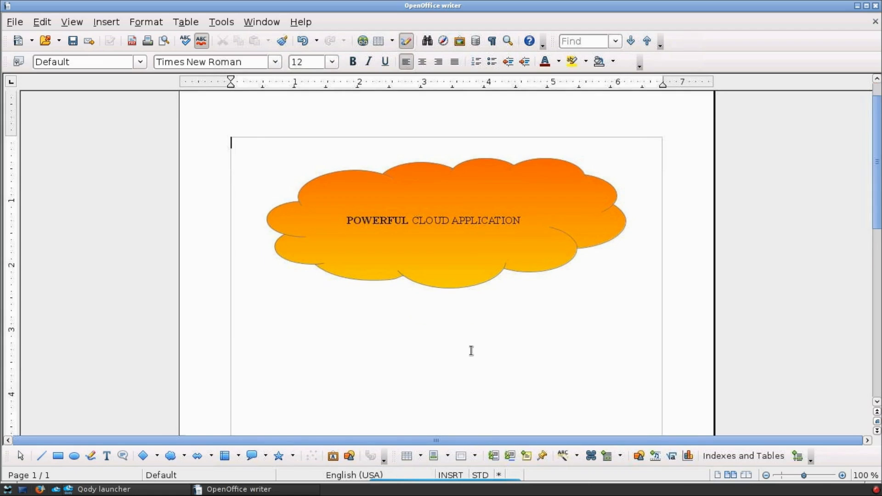
scroll(475, 344, down, 1)
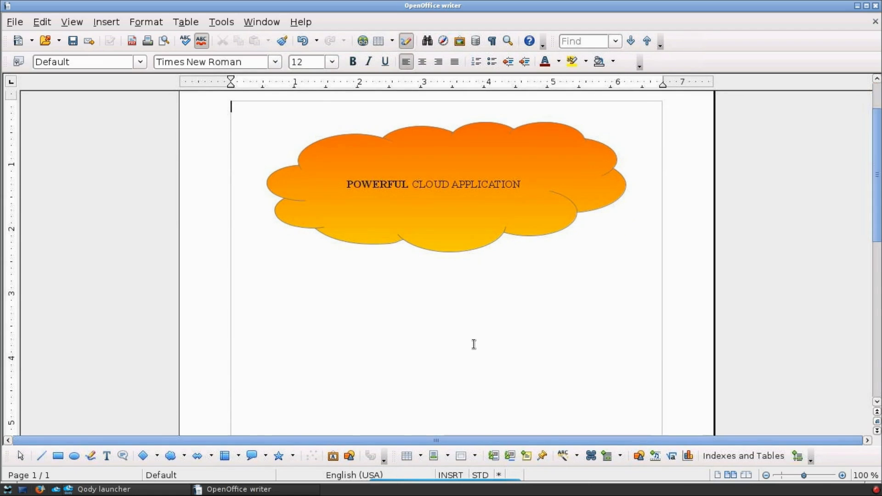
Step: Insert a bar chart, shrink it to about half size and return to the document
click(689, 457)
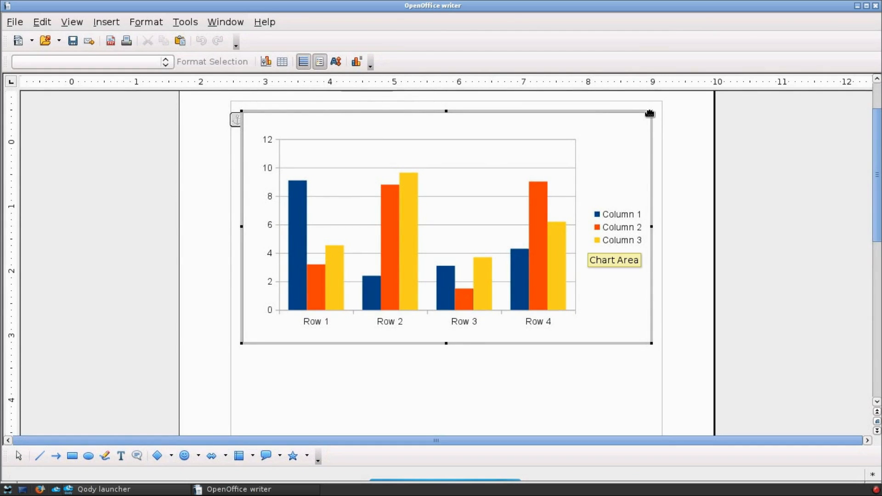
mouse_move(646, 115)
mouse_down()
mouse_move(452, 223)
mouse_move(462, 289)
mouse_up()
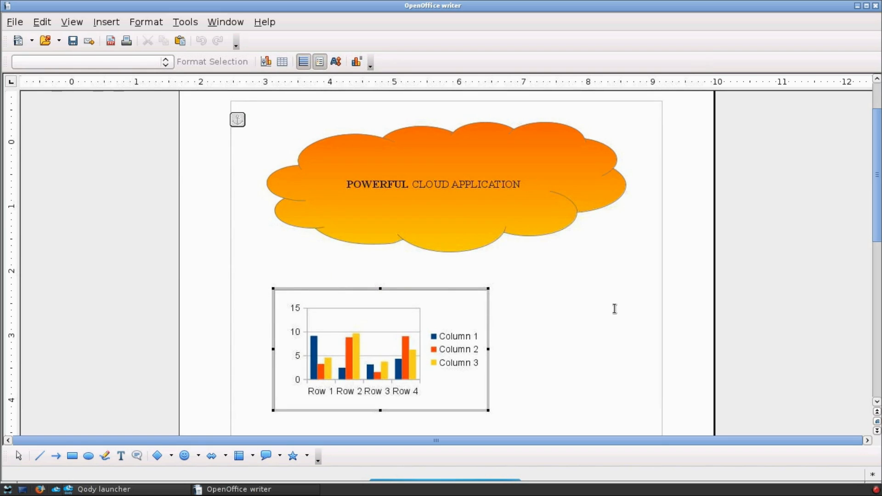
click(579, 380)
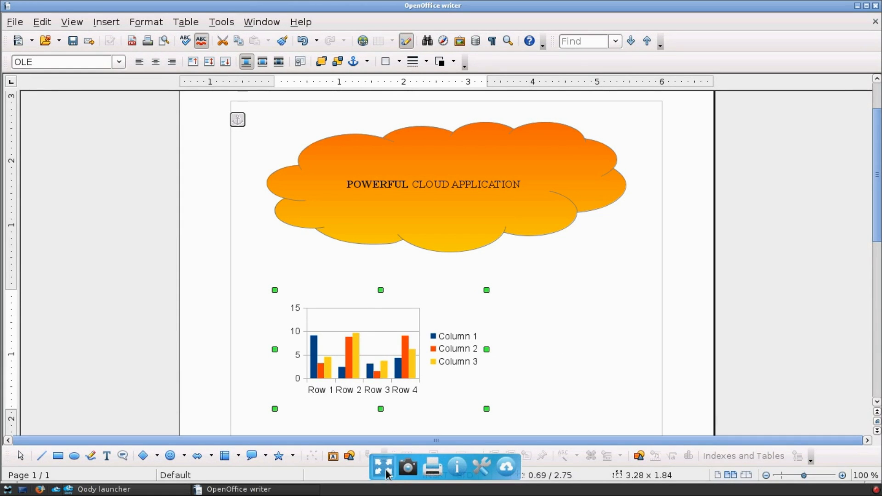
Step: Show the document fullscreen, cancel the screenshot Save File dialog, then suspend the Writer session
click(384, 478)
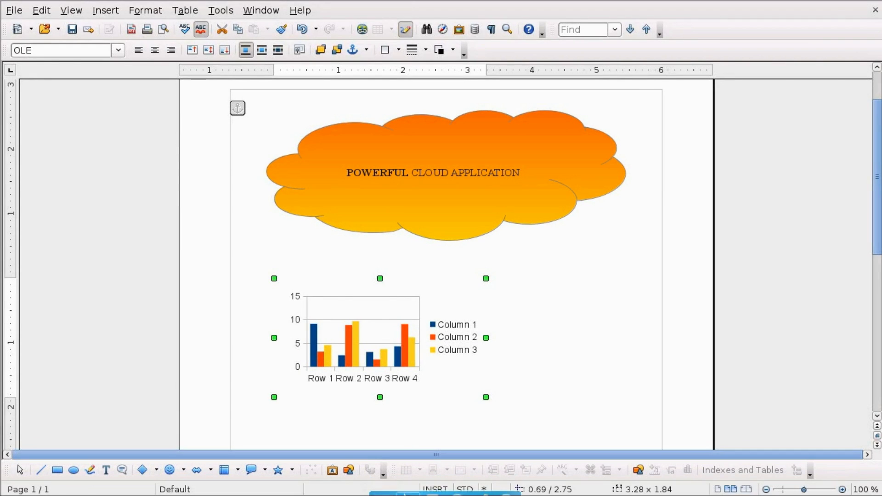
click(412, 485)
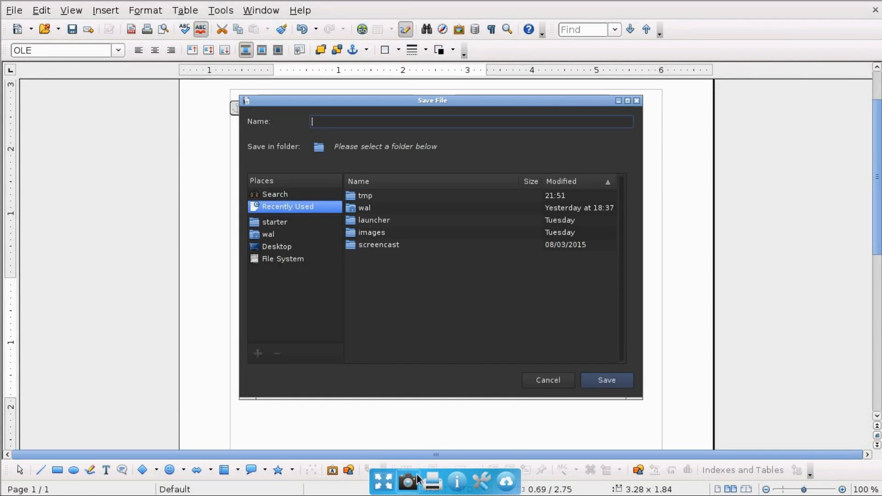
click(544, 381)
mouse_move(442, 487)
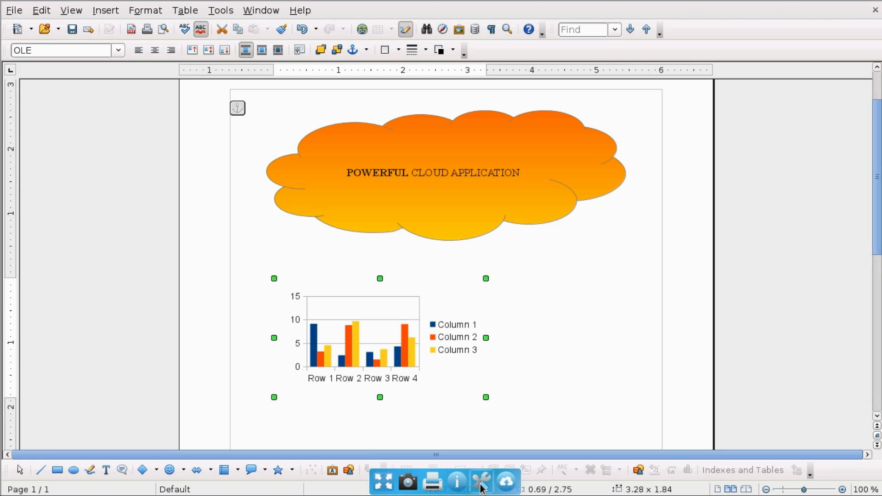
click(503, 484)
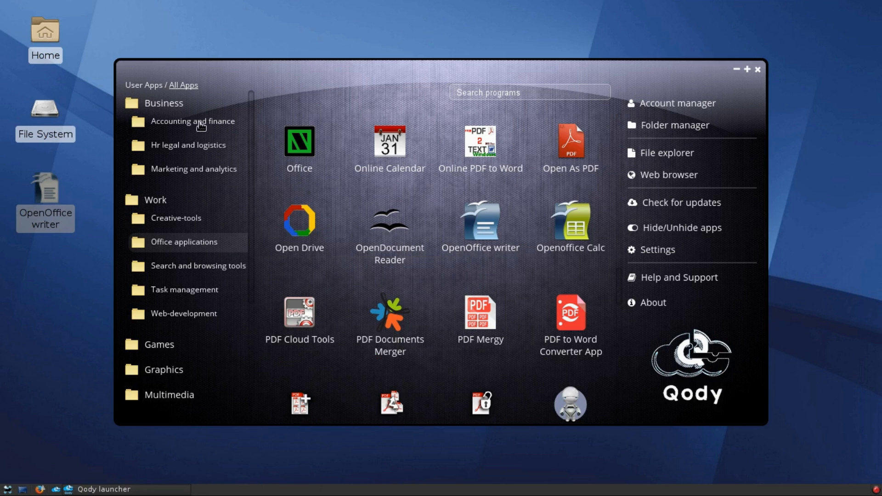
Step: Launch Pixlr Editor from the Graphic category of User Apps
click(158, 86)
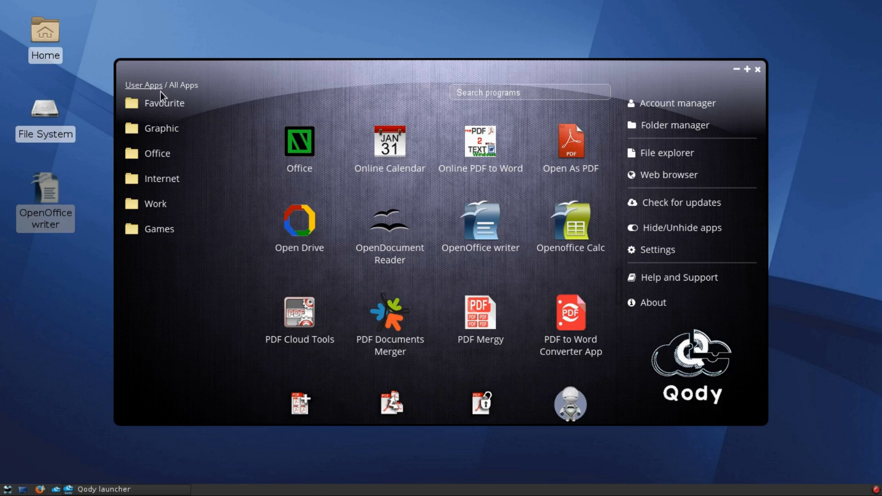
click(164, 130)
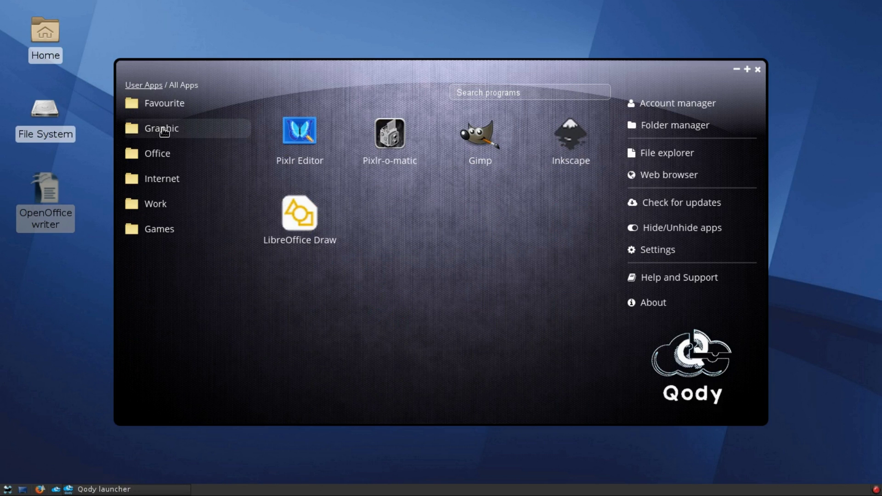
click(314, 133)
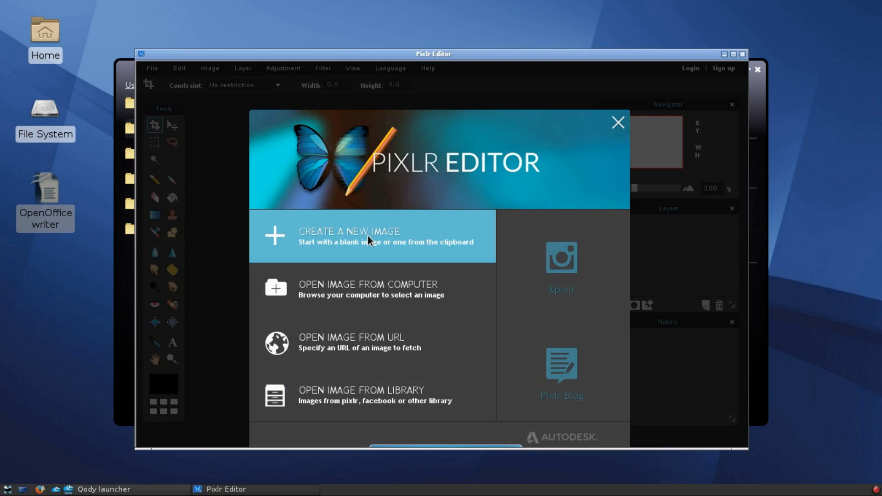
Step: Create a blank 800x600 image and set the Brush tool's paint colour to pure red
click(369, 240)
click(482, 328)
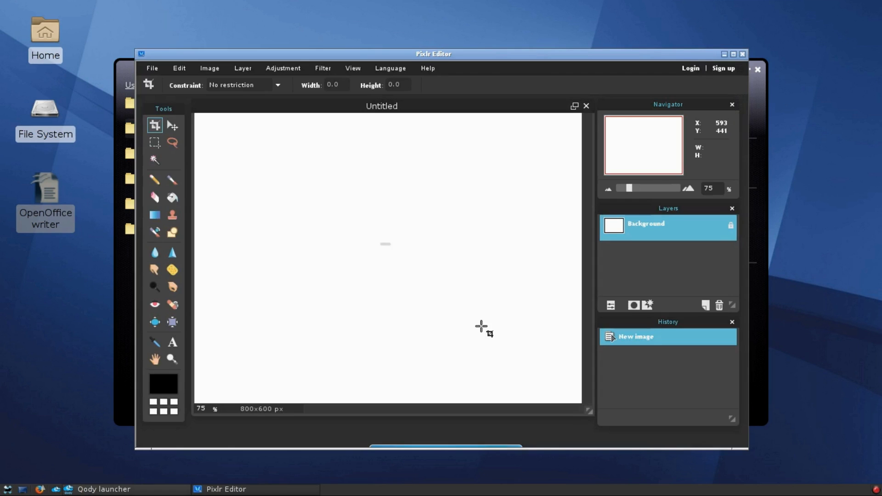
click(173, 179)
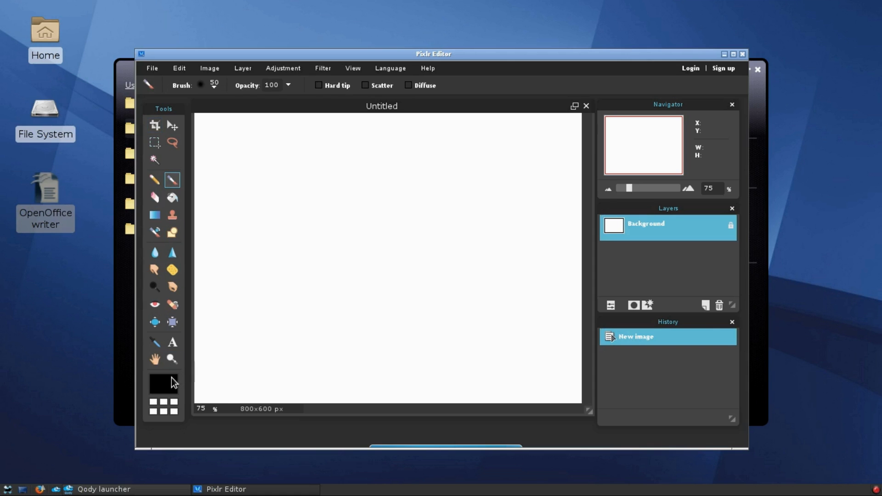
click(166, 382)
drag(382, 207, 410, 202)
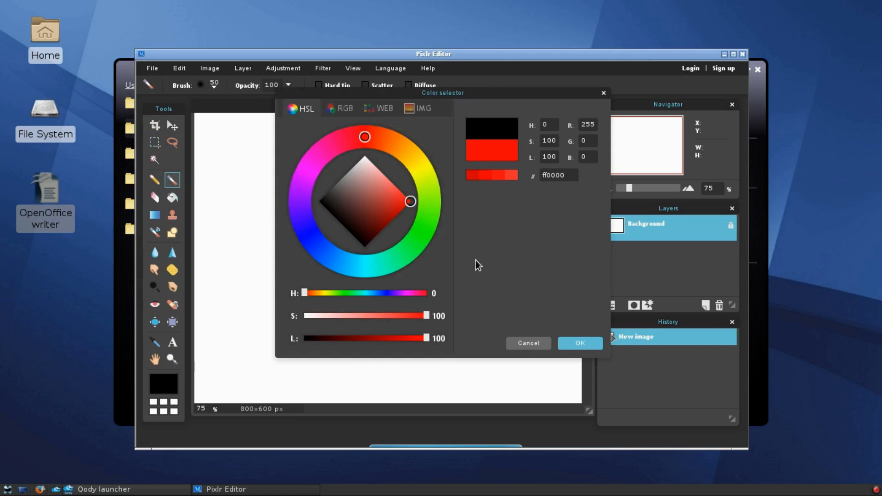
click(566, 346)
Step: Paint the word Qody in red brush strokes
mouse_move(272, 151)
mouse_down()
mouse_move(243, 214)
mouse_move(273, 150)
mouse_up()
drag(283, 201, 312, 241)
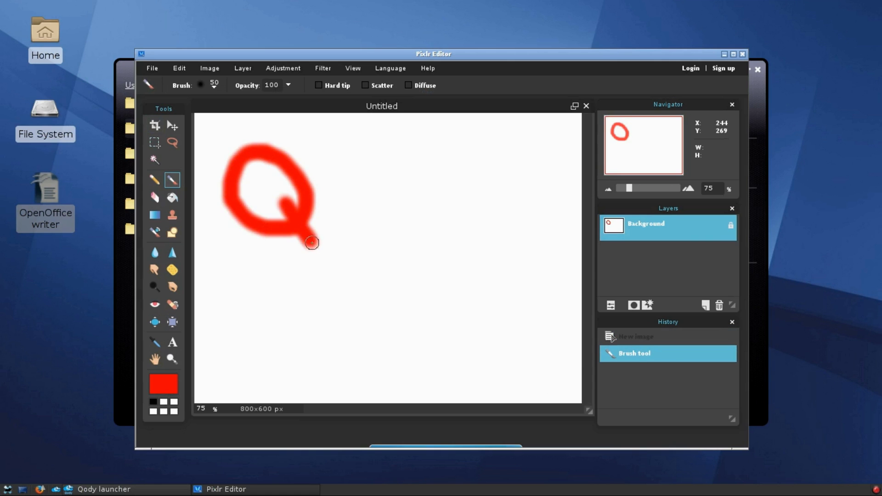
drag(360, 187, 375, 188)
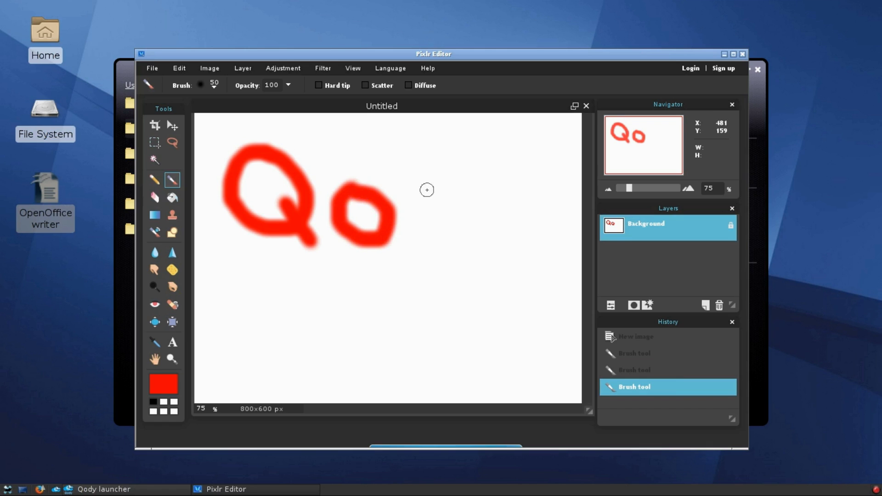
mouse_move(457, 152)
mouse_down()
mouse_move(430, 232)
mouse_move(463, 233)
mouse_up()
mouse_move(488, 185)
mouse_down()
mouse_move(495, 222)
mouse_move(534, 190)
mouse_move(504, 273)
mouse_up()
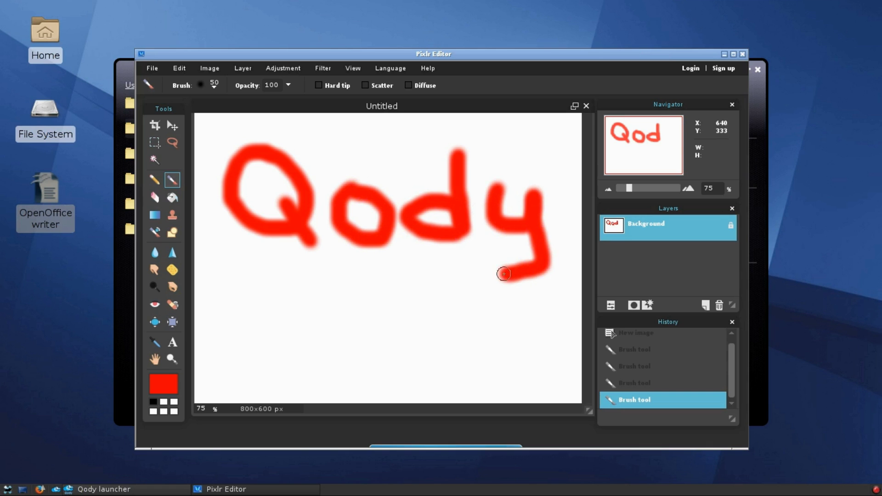
Step: Switch the paint colour to blue, paint a line under Qody, and close Pixlr Editor
click(160, 382)
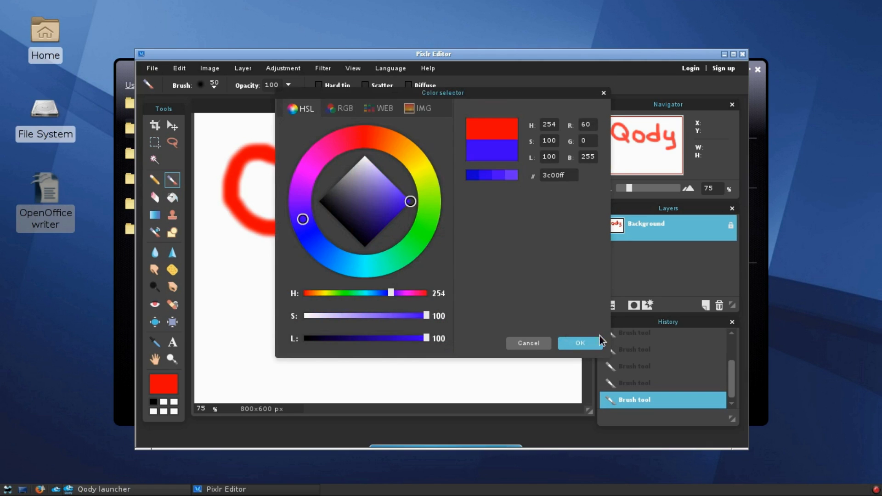
click(600, 340)
drag(270, 322, 547, 328)
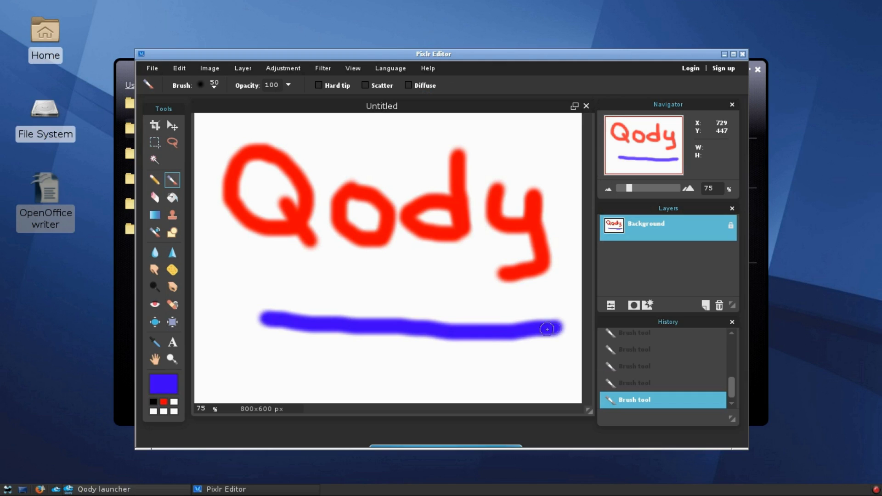
click(742, 54)
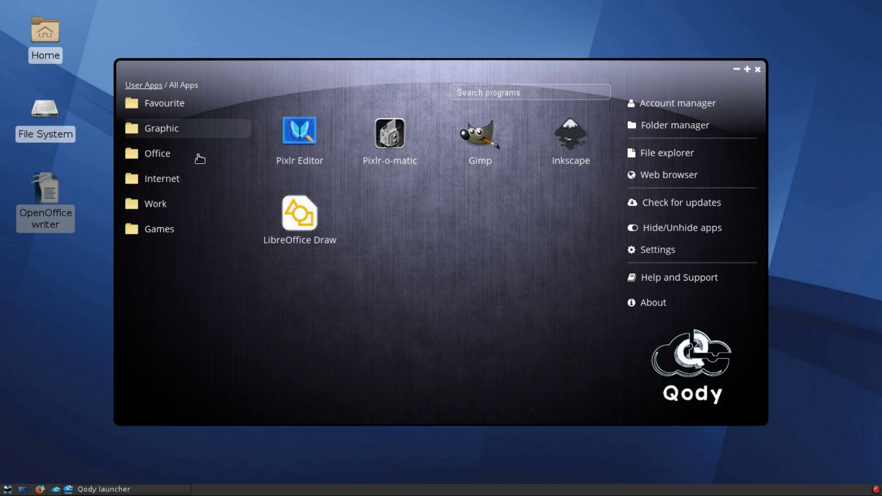
Step: Show the Internet apps in the launcher
click(163, 181)
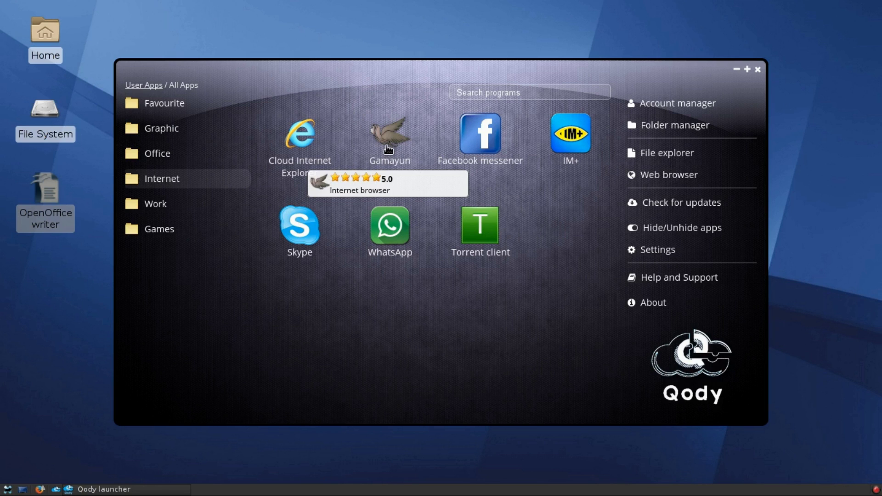
Step: Launch the Gamayun browser and load tumblr.com
click(644, 176)
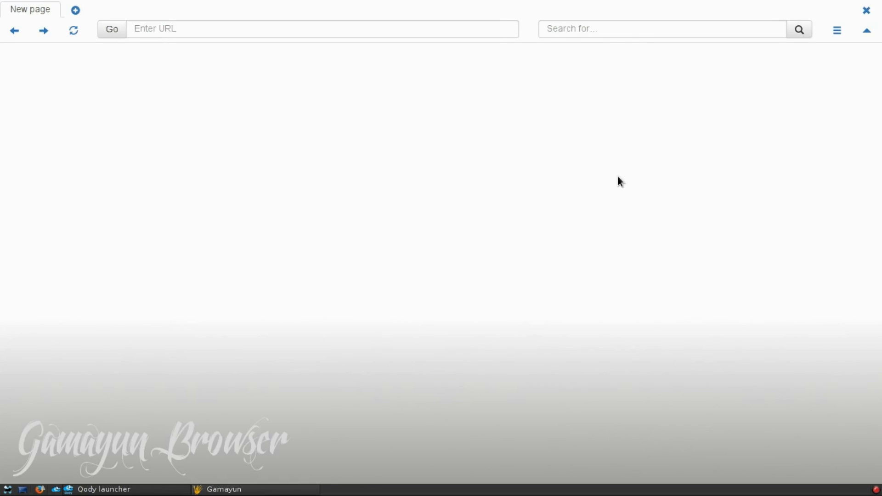
click(242, 32)
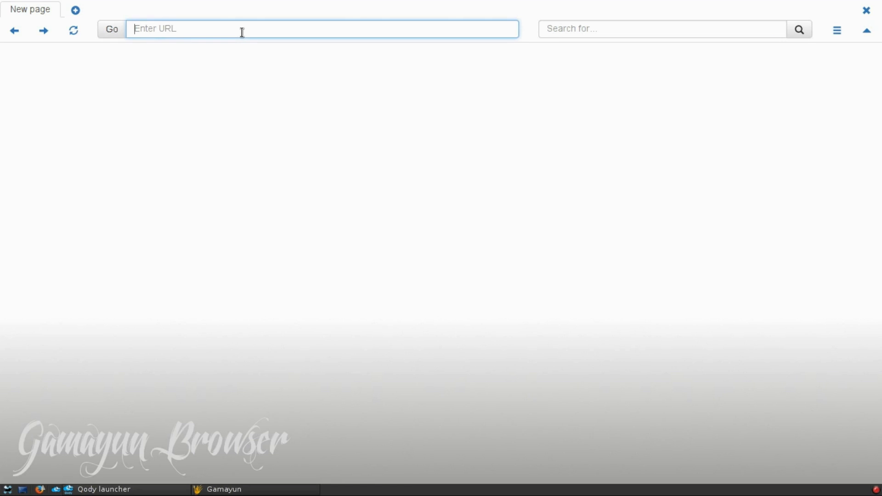
text(tumblr)
text(.com)
click(118, 30)
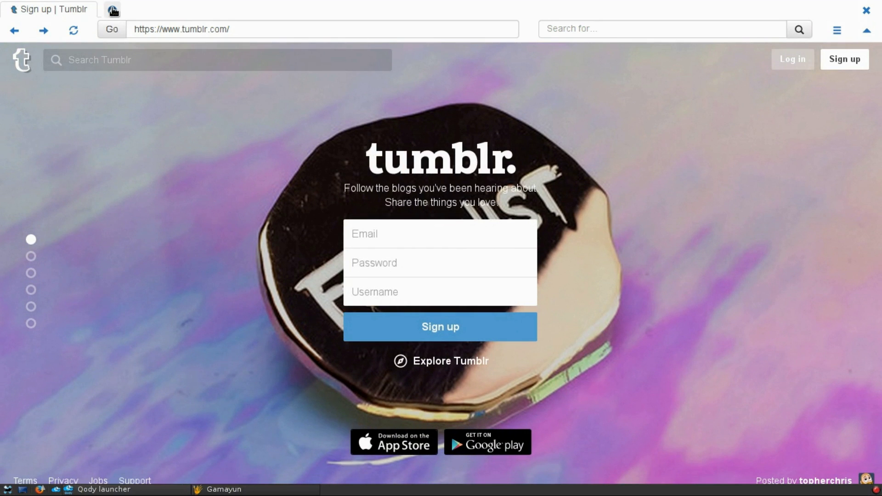
Step: Load myspace.com in a new tab and collapse the toolbar to give the page more room
click(114, 11)
click(179, 31)
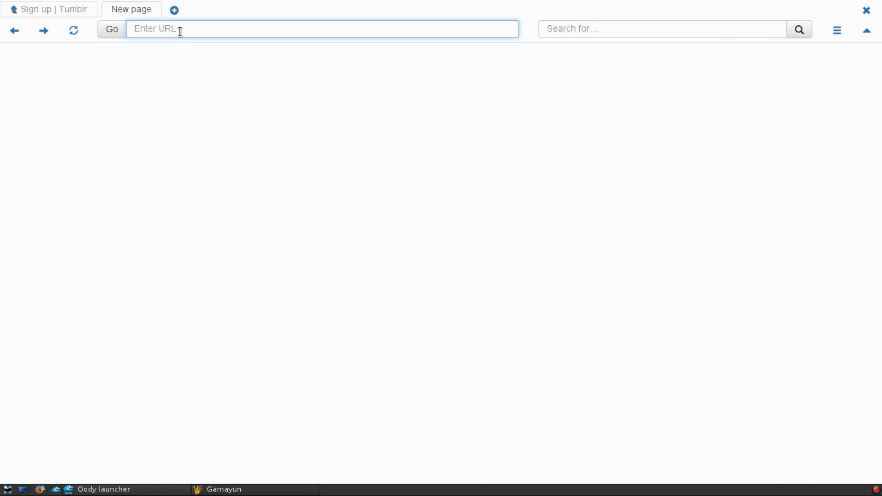
text(myspace.)
text(com)
key(Return)
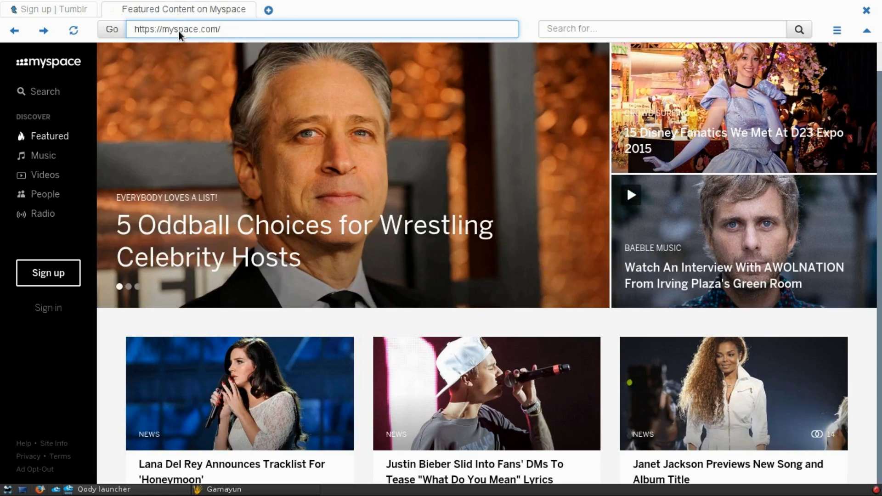
scroll(690, 65, down, 2)
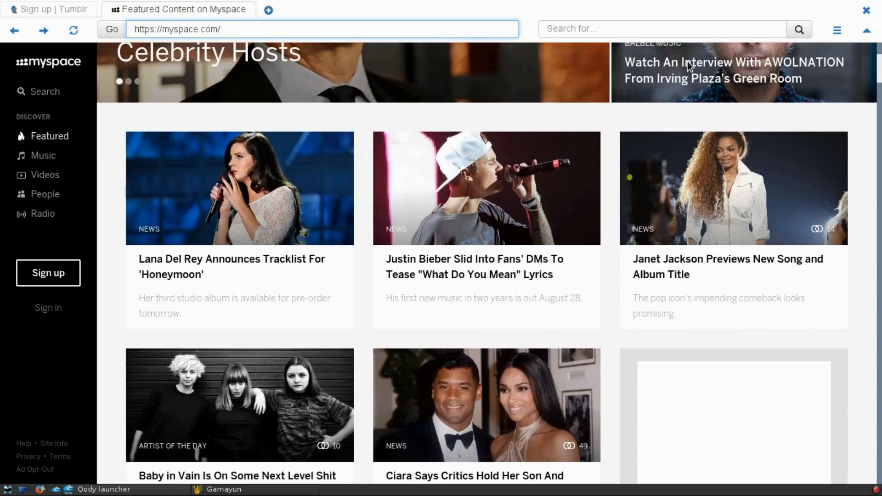
scroll(702, 56, down, 1)
click(866, 30)
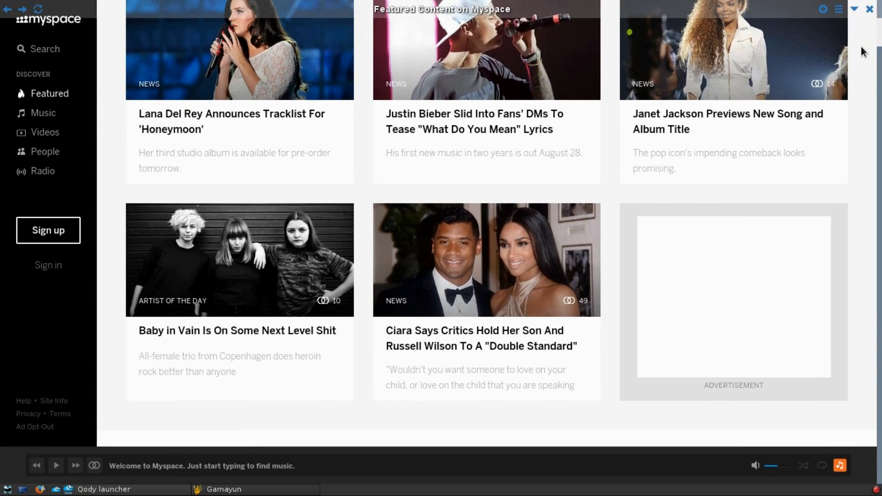
scroll(861, 52, down, 2)
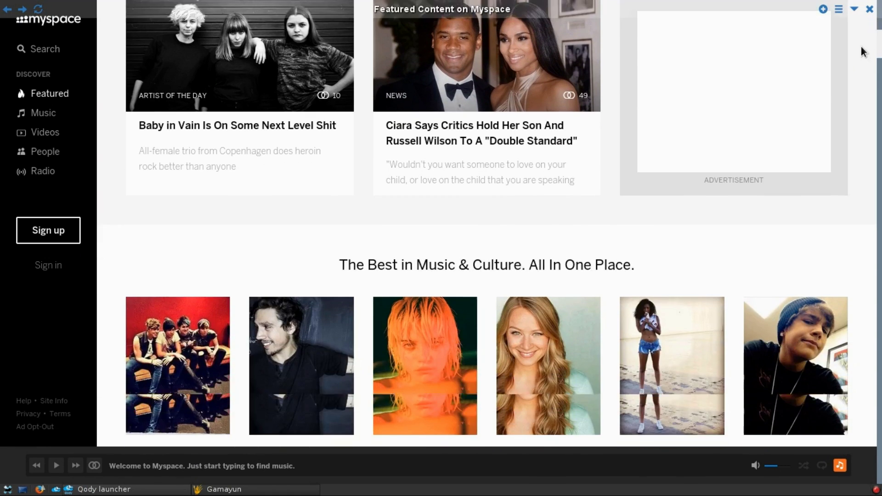
scroll(862, 51, down, 2)
scroll(862, 52, down, 1)
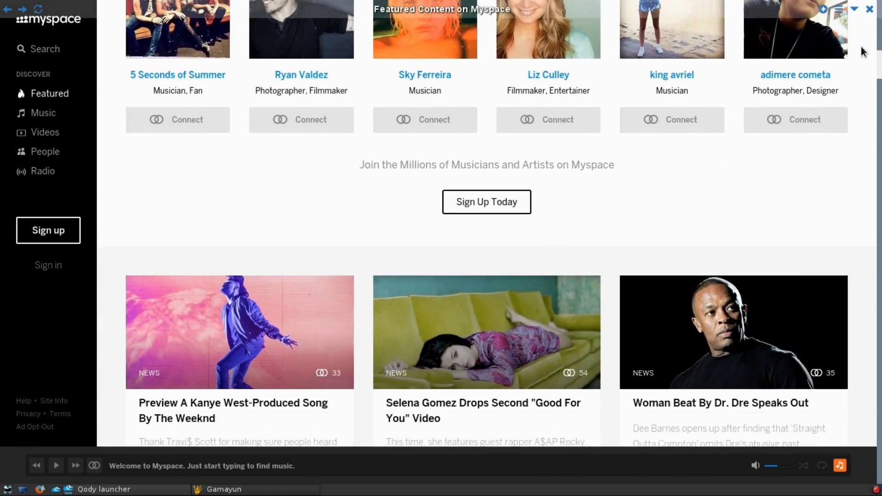
scroll(862, 51, up, 2)
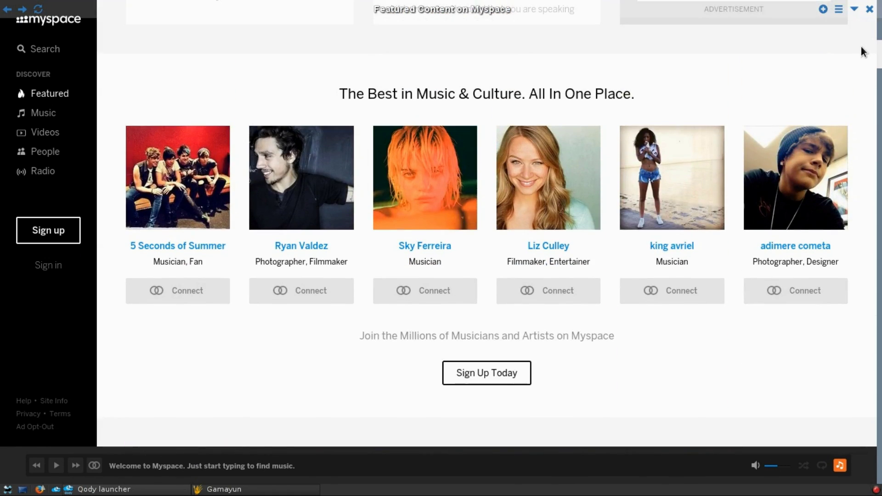
Step: Close the browser, launch Facebook Messenger, open the top conversation's reply box and bring up the tray options
click(870, 9)
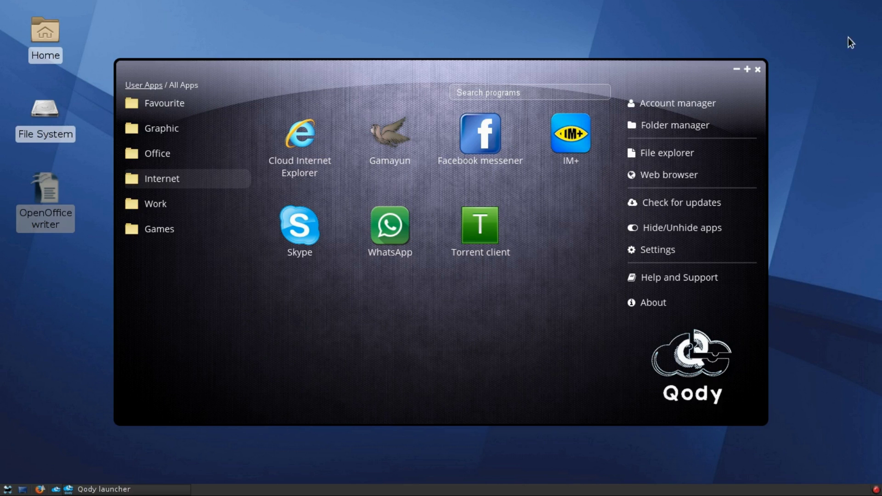
click(489, 135)
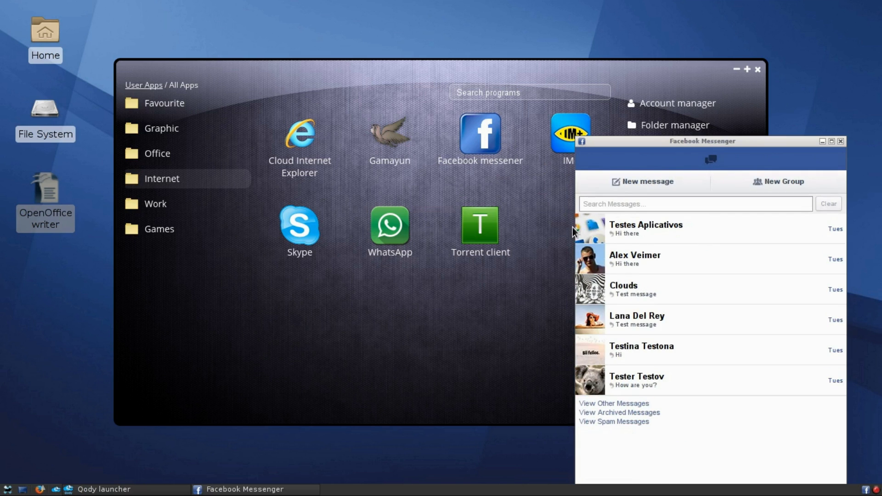
click(696, 230)
click(691, 250)
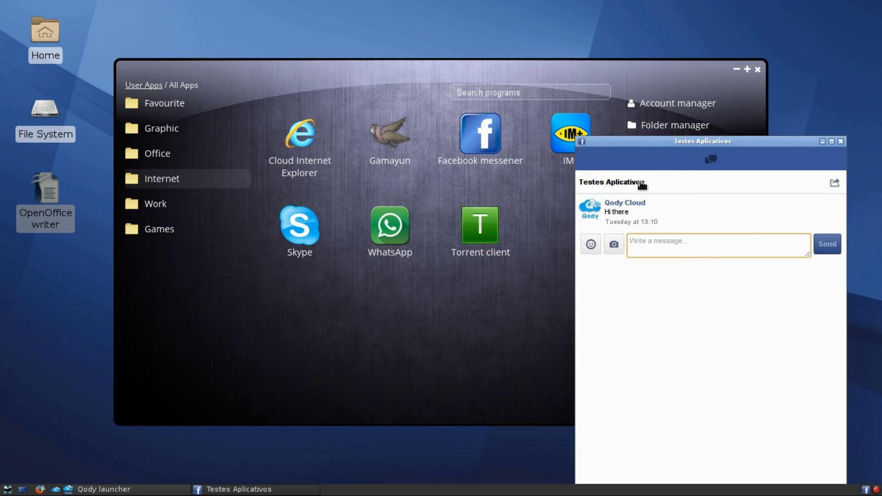
right_click(866, 490)
Step: Launch IM+ and send Hello to Katrin, the first online contact
click(813, 478)
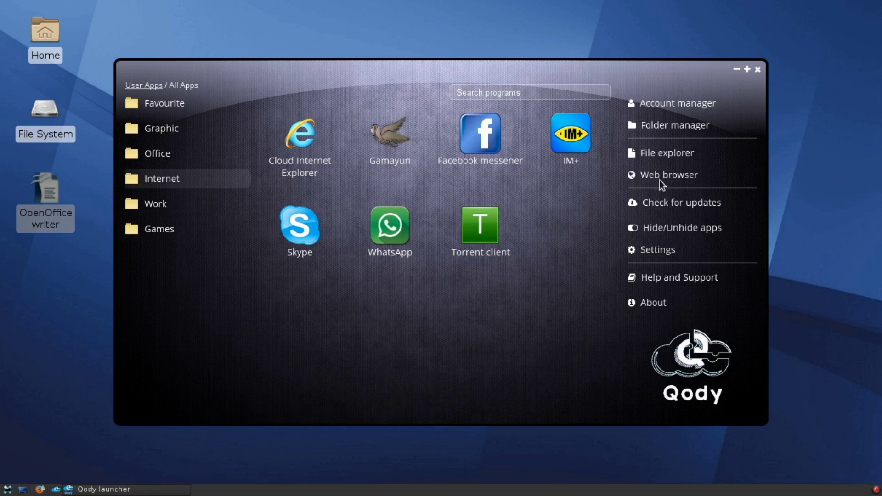
click(572, 133)
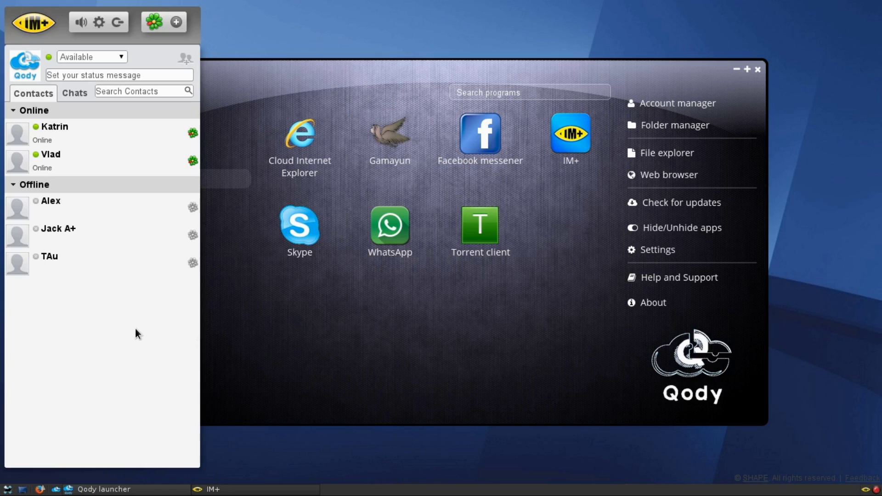
double_click(73, 133)
drag(275, 52, 508, 57)
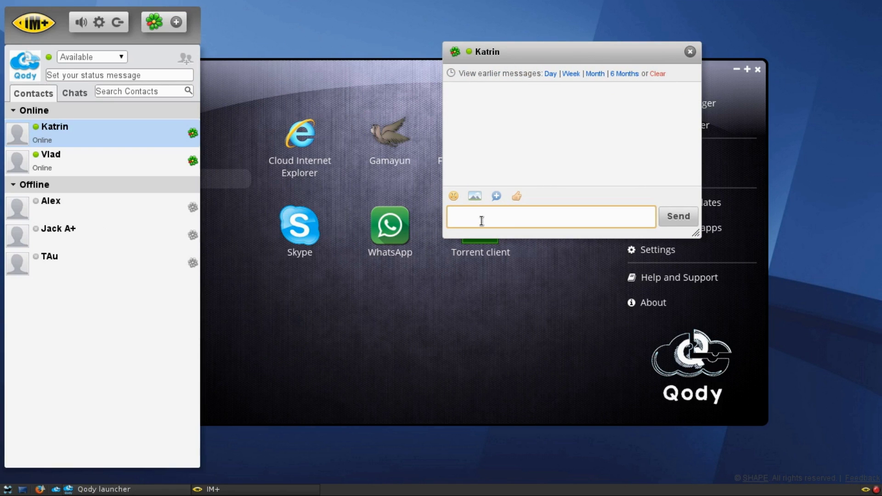
text(H)
text(llp)
text(o)
click(672, 218)
Step: Start adding a new messaging account, view the service list, then cancel it
click(177, 22)
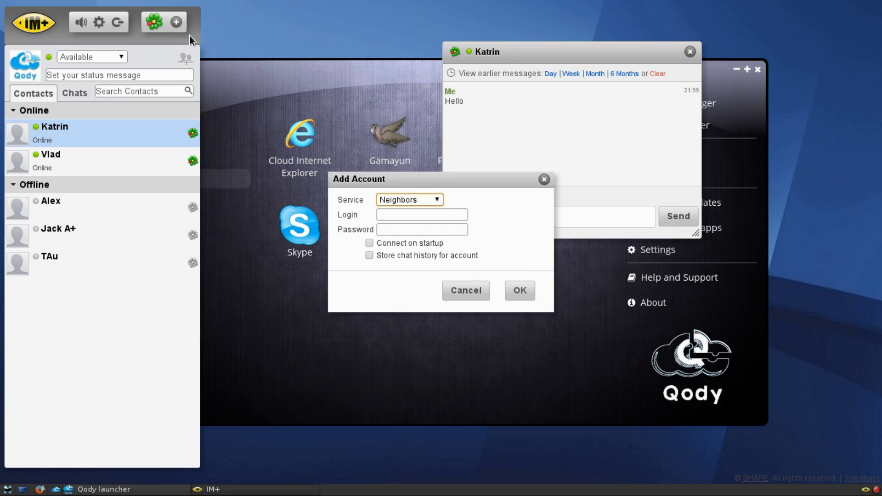
click(393, 198)
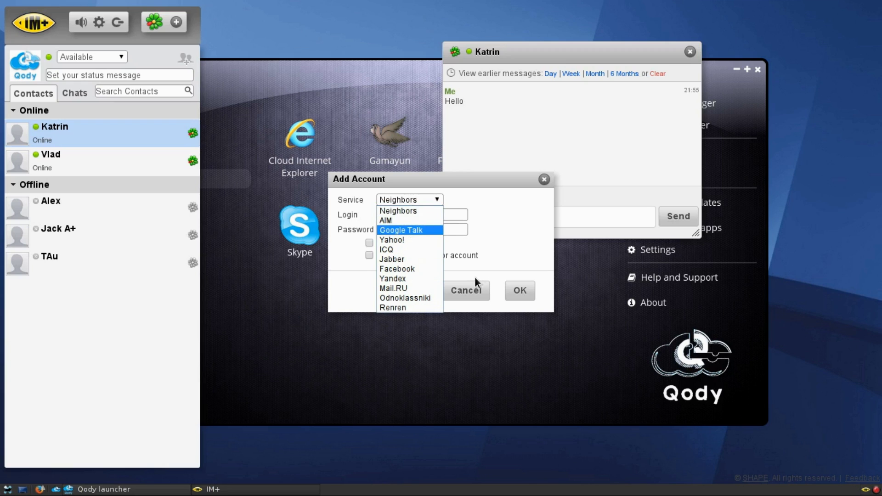
click(471, 289)
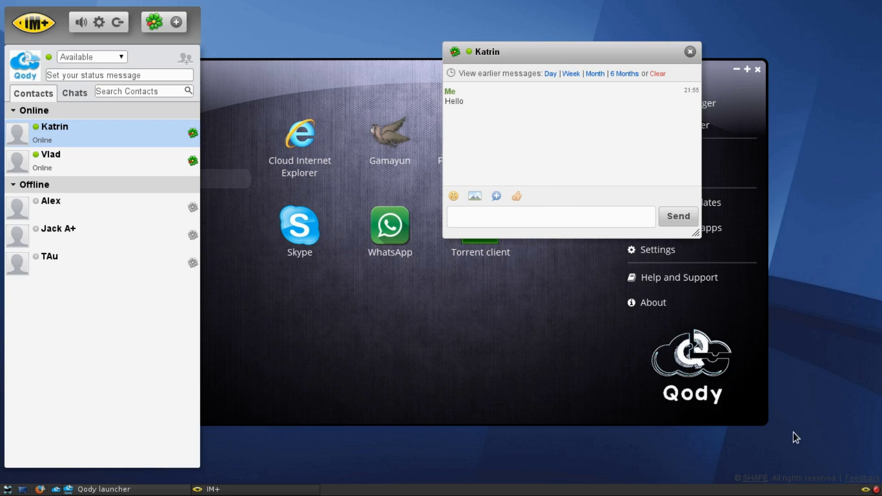
right_click(866, 490)
Step: Quit IM+, launch Sticky notes and add a new note reading NOTE
click(827, 481)
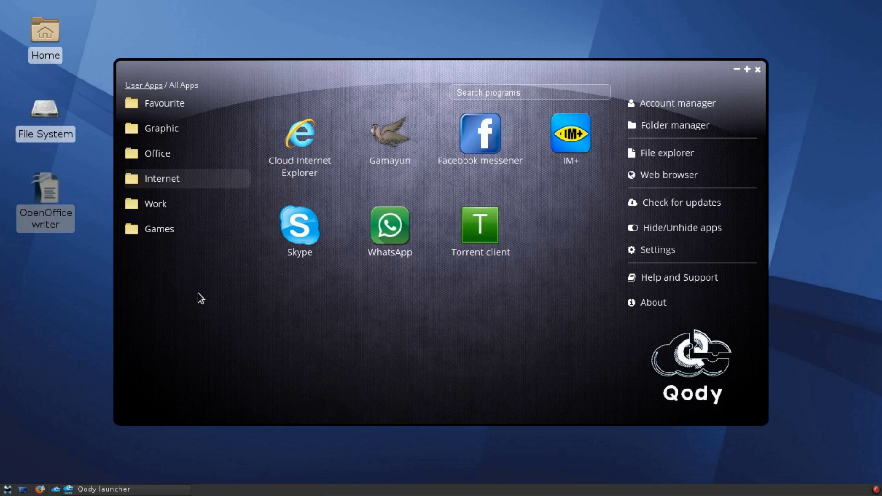
click(153, 205)
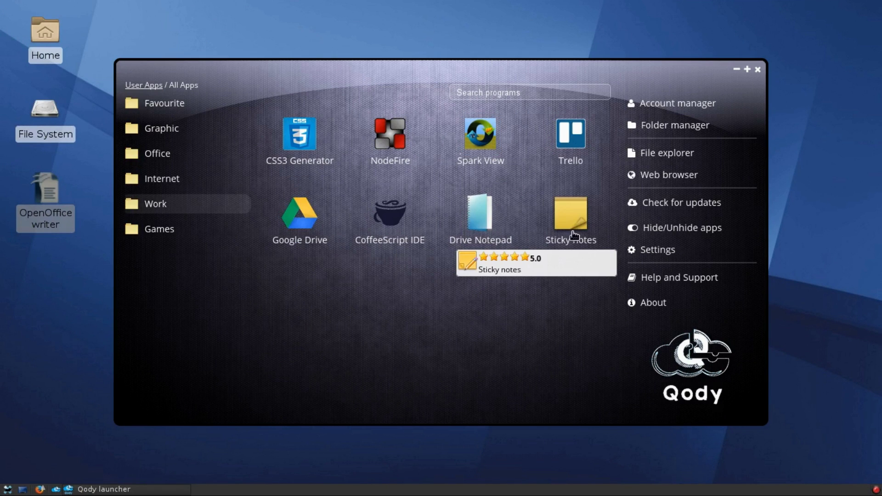
click(572, 215)
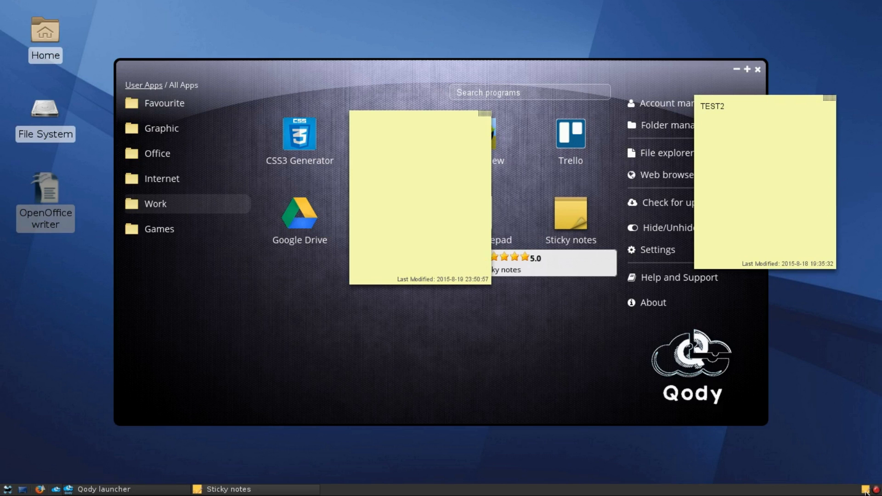
right_click(866, 489)
click(851, 467)
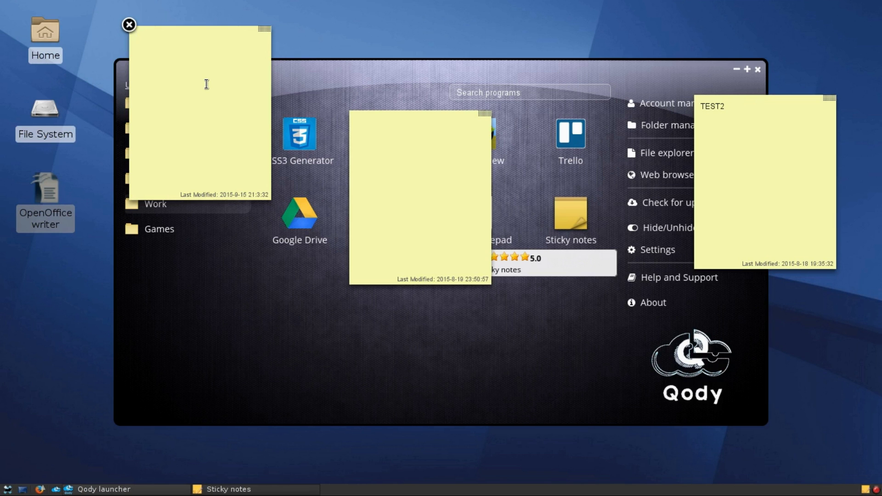
text(NOTE)
drag(262, 31, 239, 173)
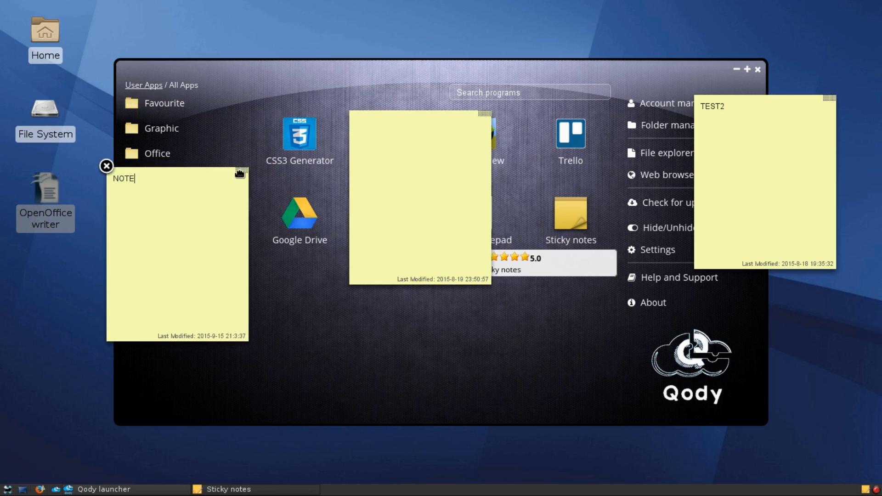
Step: Dismiss the TEST2 note and quit Sticky notes from the tray menu
click(695, 94)
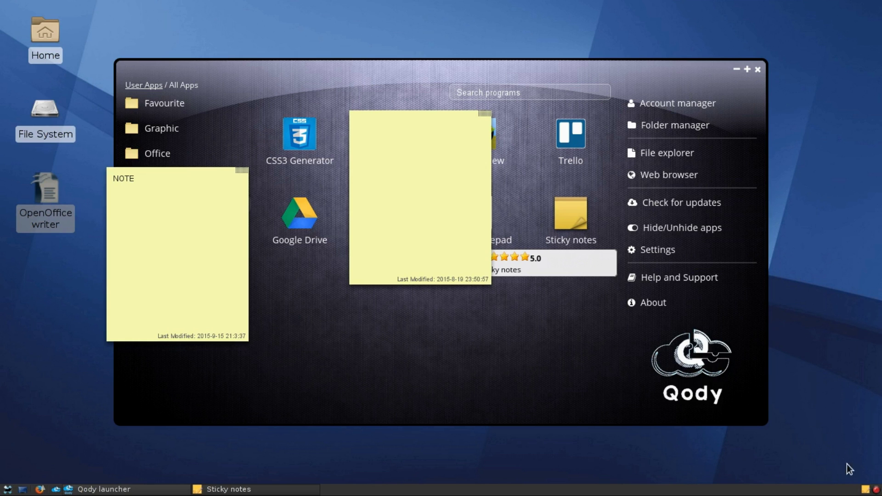
right_click(867, 489)
click(856, 478)
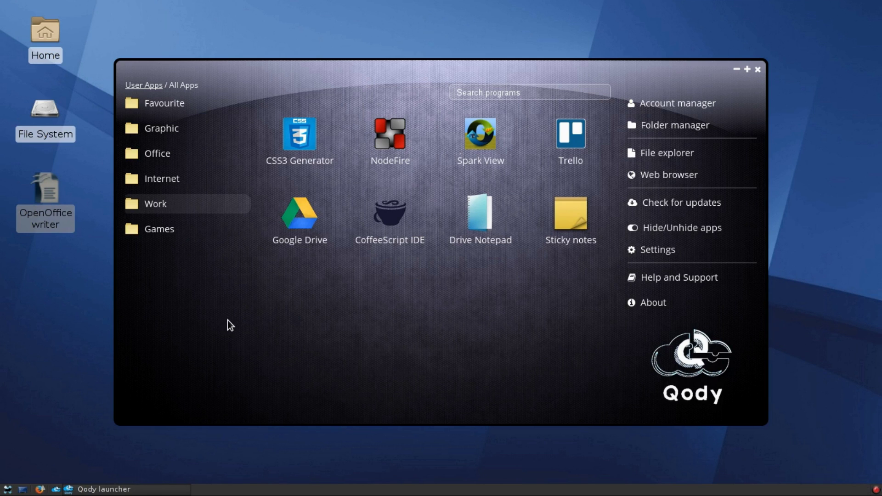
Step: Open the Account manager from the launcher's right-hand menu
click(663, 103)
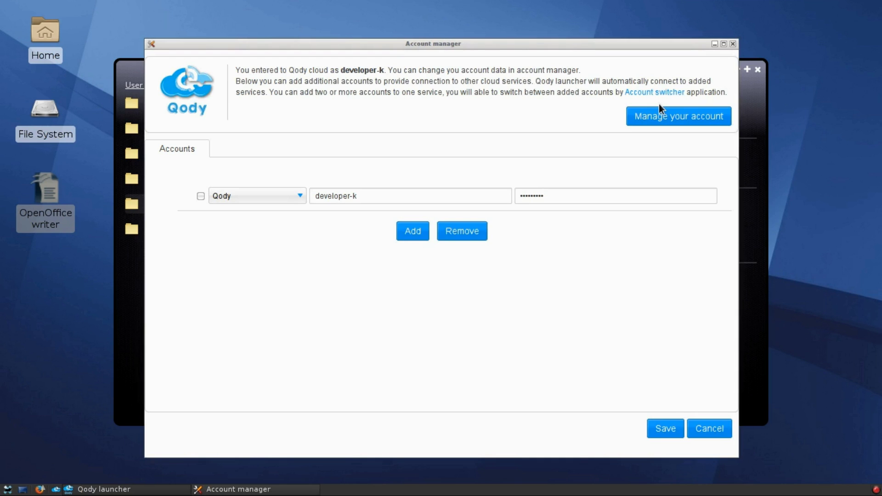
Step: Add three account rows and set their services to Google, Dropbox and Yandex
click(408, 233)
click(408, 259)
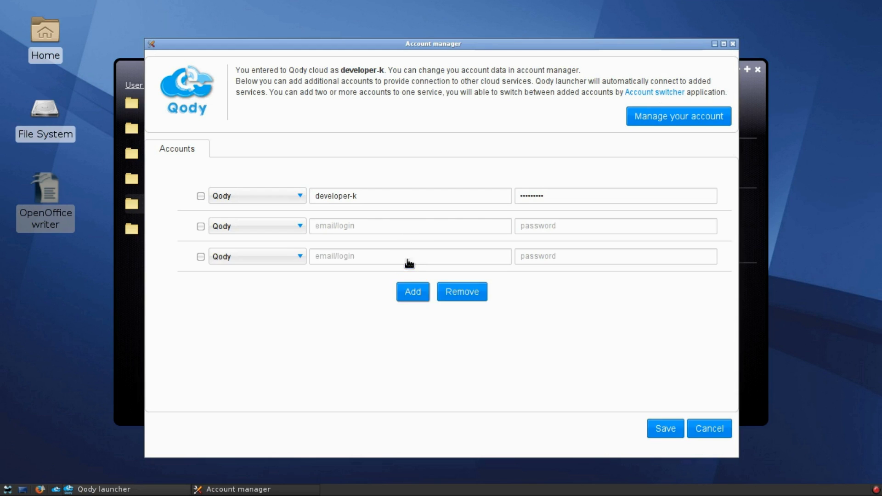
click(413, 293)
click(280, 227)
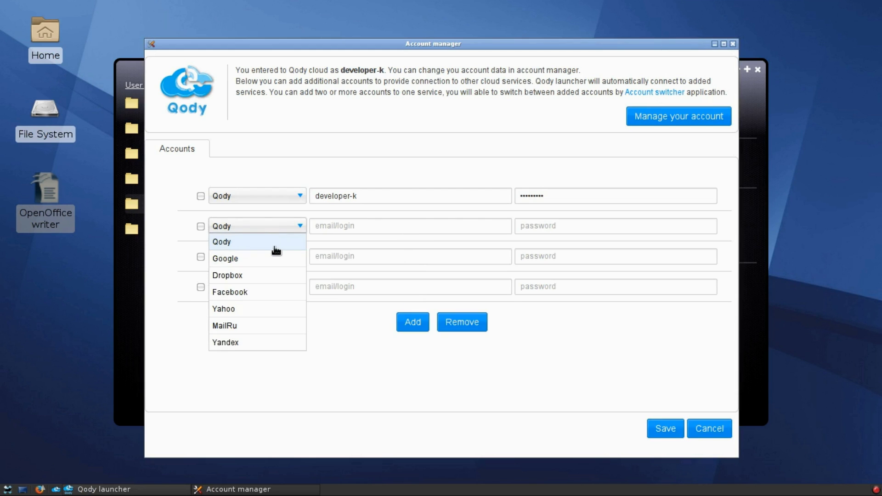
click(276, 259)
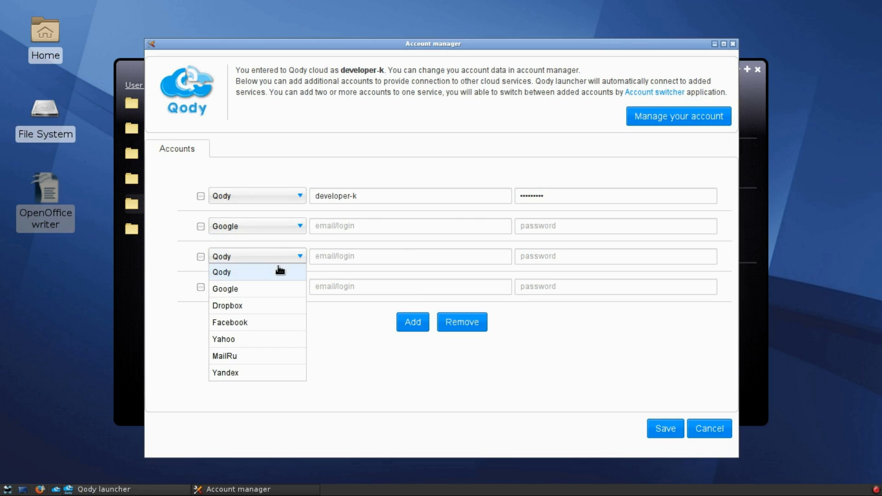
click(272, 306)
click(271, 287)
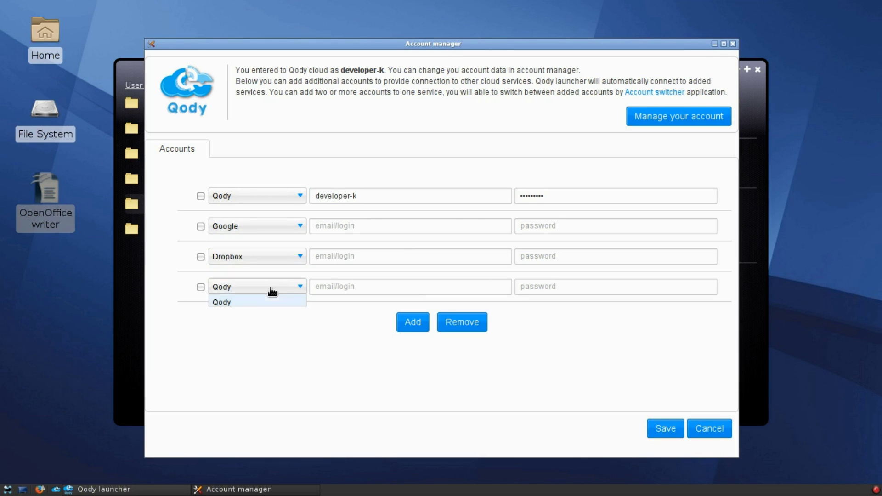
click(259, 404)
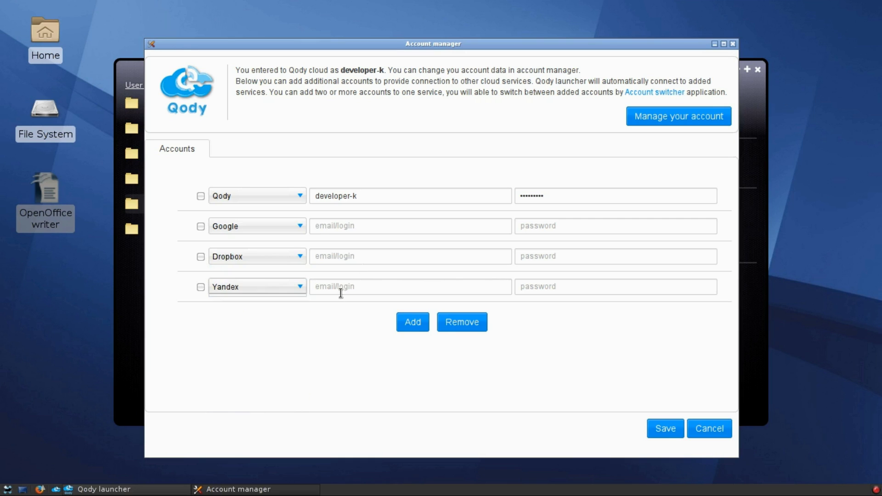
Step: Enter the Google login, paste it into Dropbox and Yandex, trimming the domain for Yandex
click(360, 229)
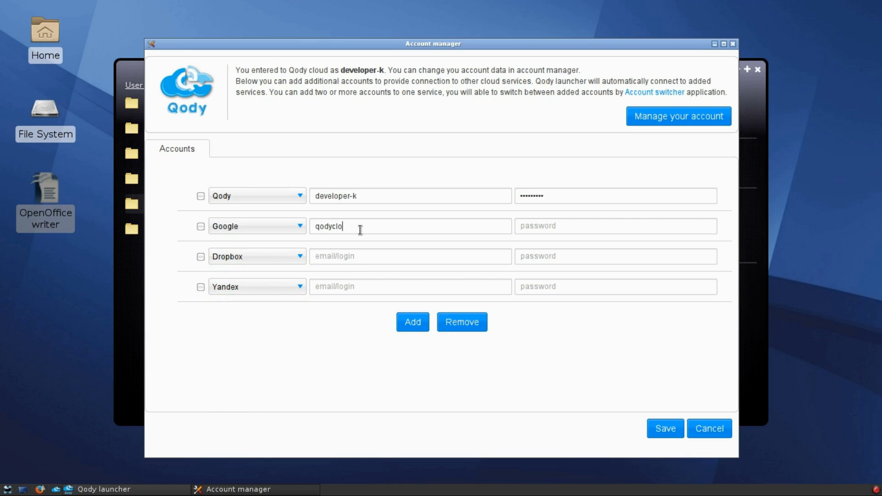
key(ctrl+a)
key(ctrl+c)
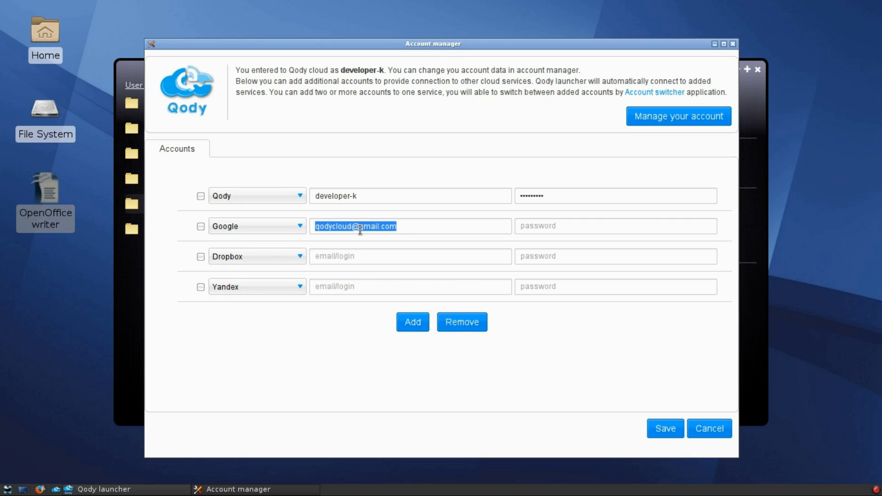
click(362, 256)
key(ctrl+v)
click(366, 286)
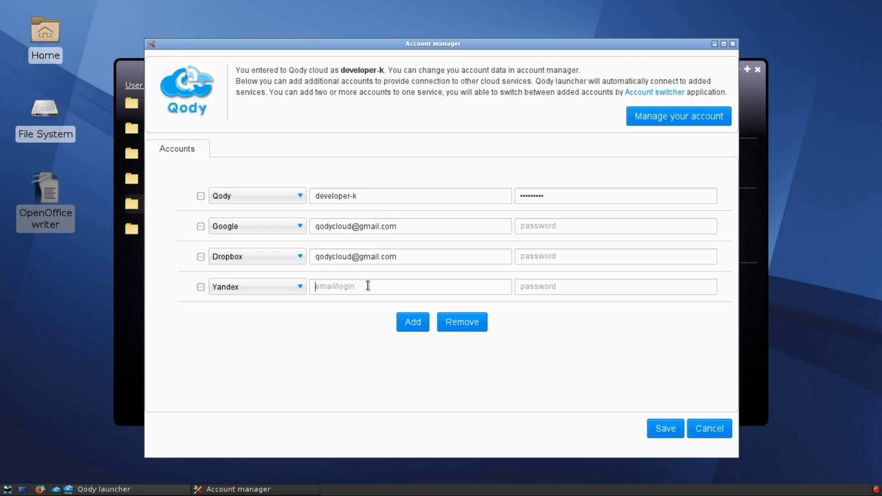
key(ctrl+v)
drag(352, 287, 419, 288)
key(BackSpace)
Step: Fill in the passwords for the Google and Yandex accounts
click(535, 225)
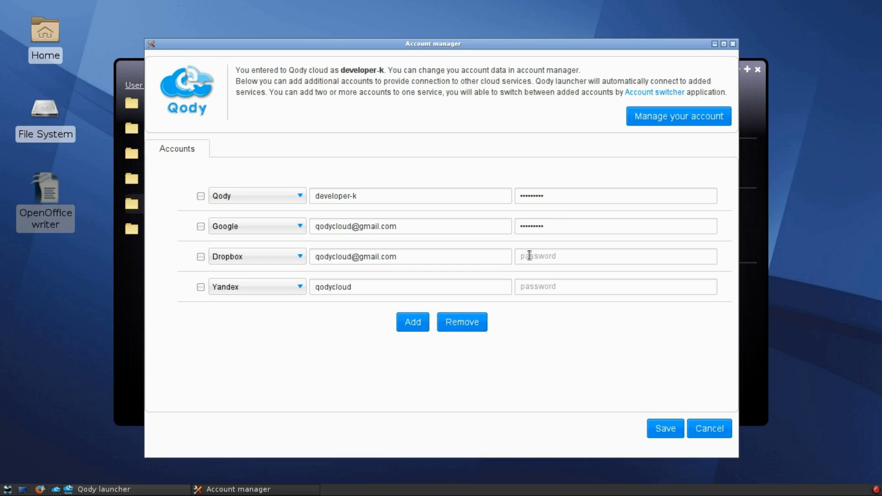
click(531, 285)
Step: Save the accounts, then browse the Qody cloud, Google, Dropbox and Yandex drives in File explorer
click(659, 430)
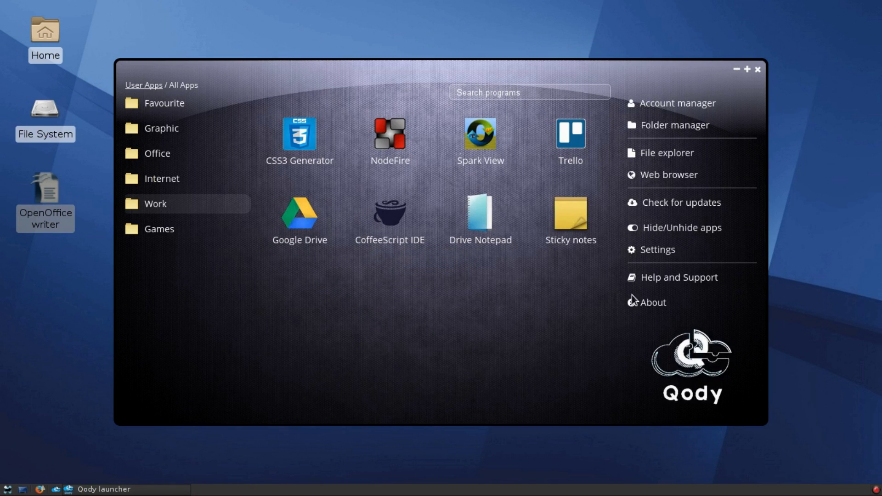
click(648, 153)
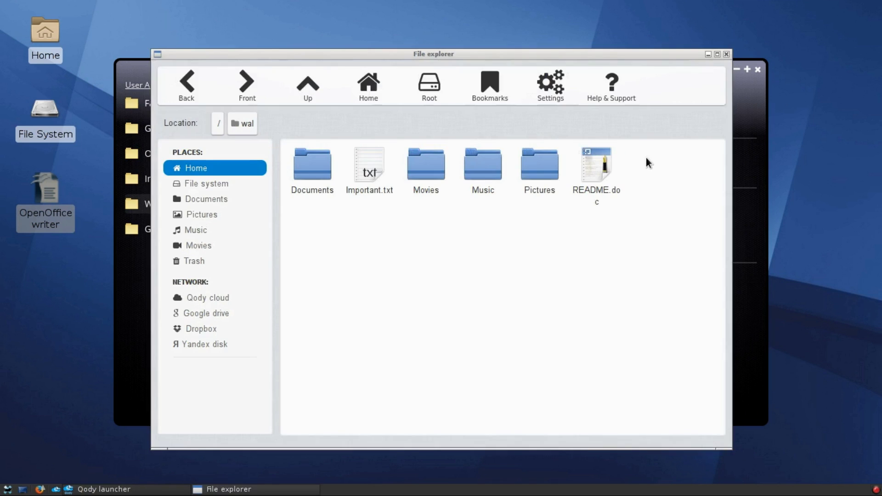
click(223, 298)
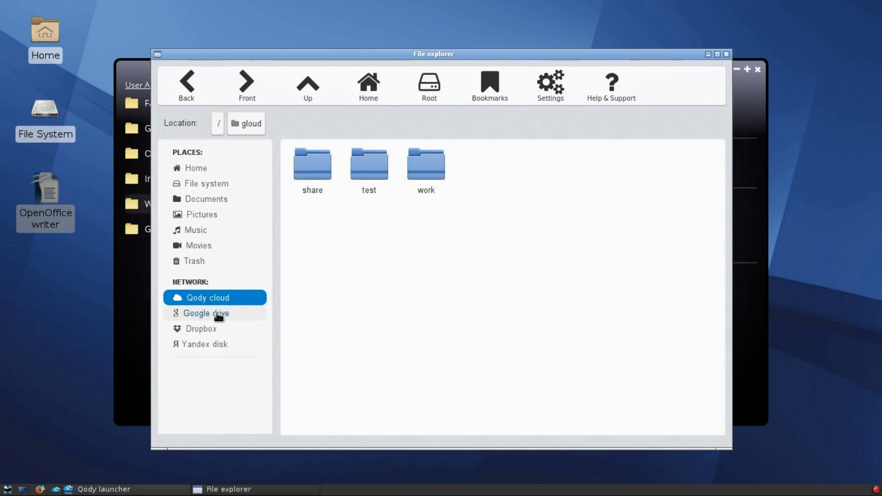
click(221, 314)
click(214, 334)
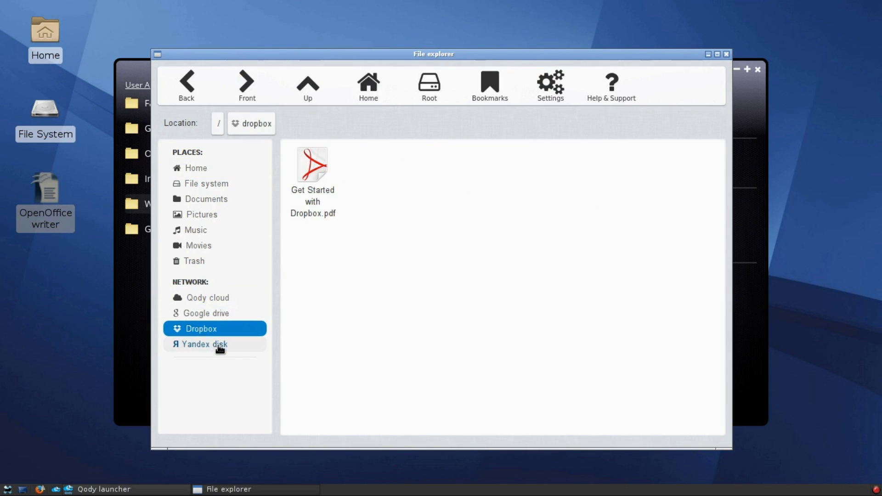
click(220, 347)
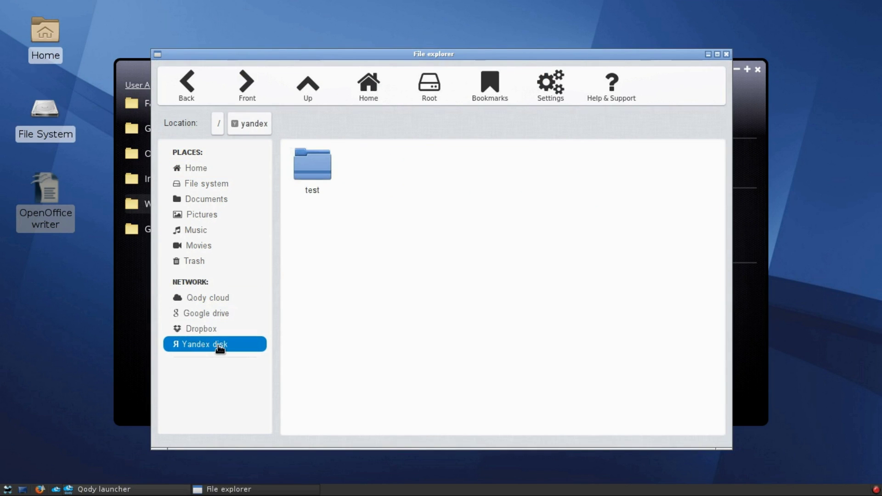
Step: Copy testfile.txt from Google Drive and paste it into the Dropbox drive
click(222, 316)
click(423, 155)
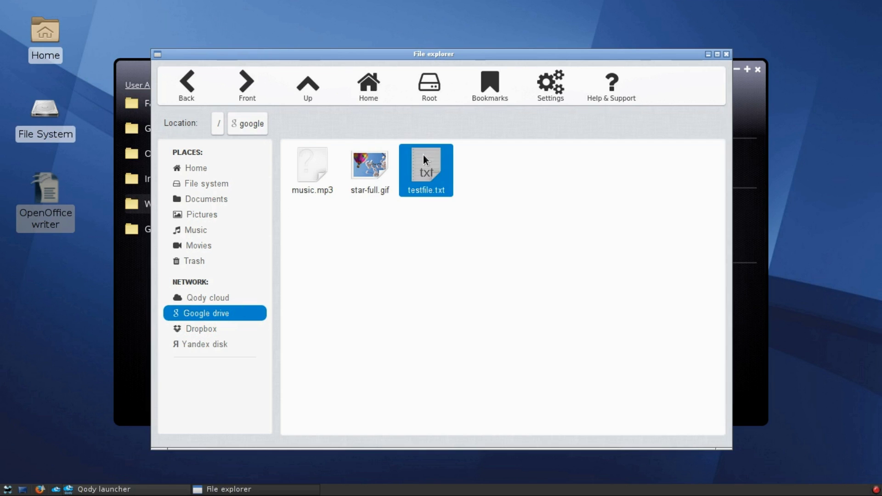
right_click(423, 156)
click(447, 177)
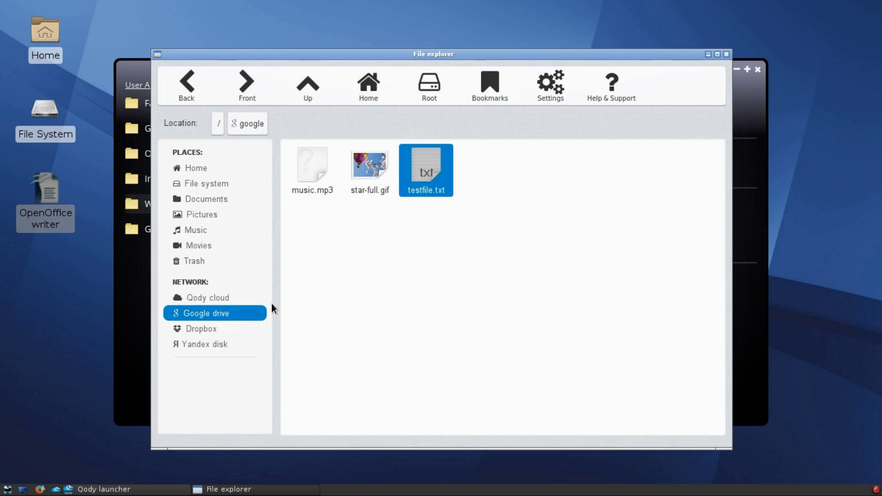
click(208, 329)
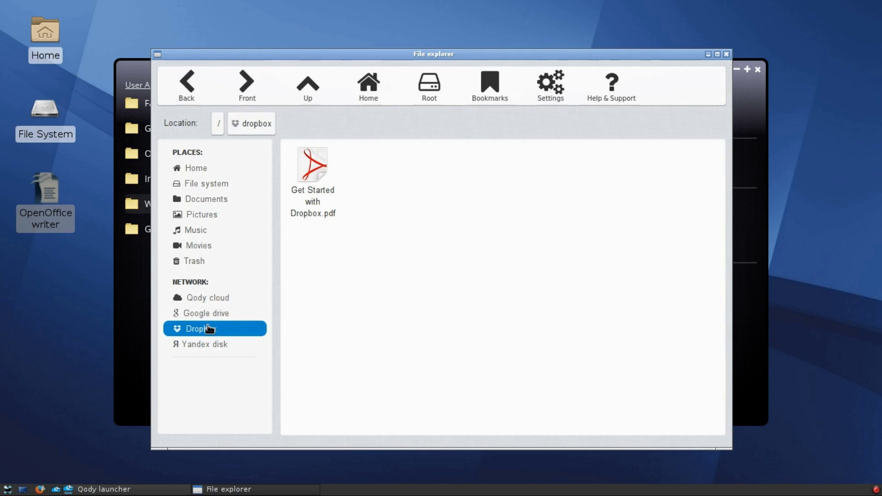
right_click(418, 214)
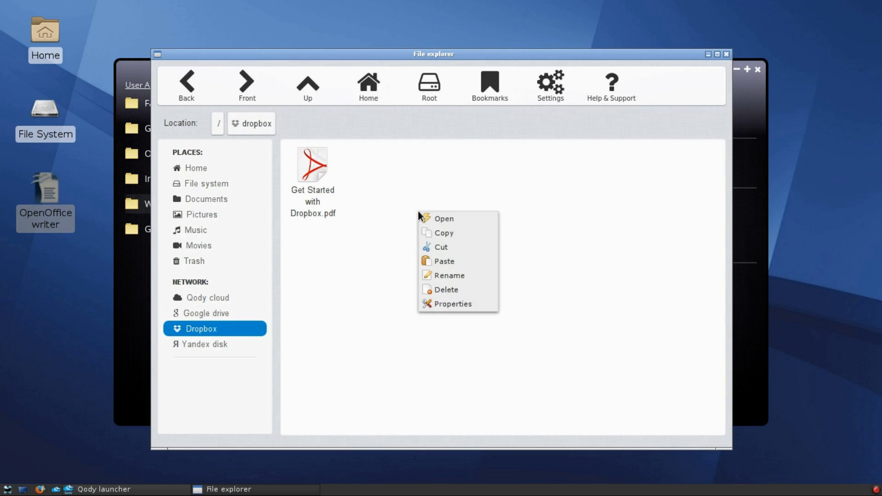
click(432, 261)
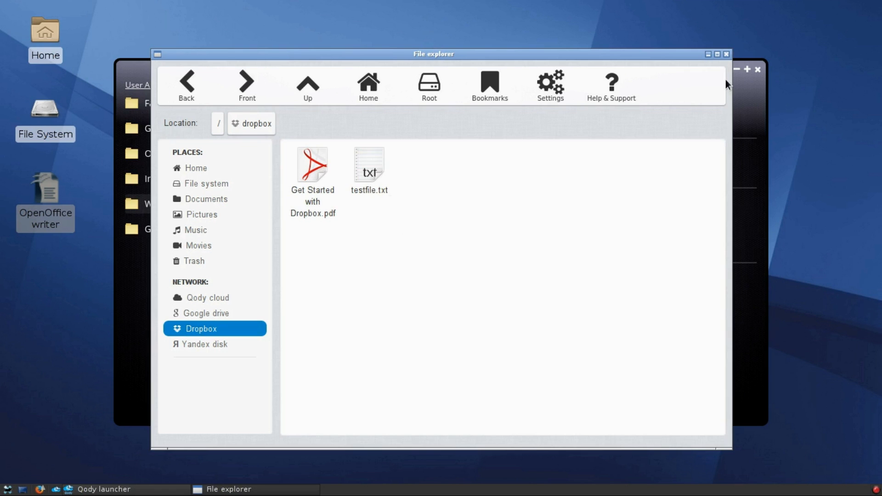
Step: Close the file explorer, shrink the launcher to a compact panel and reopen it from the taskbar
click(727, 55)
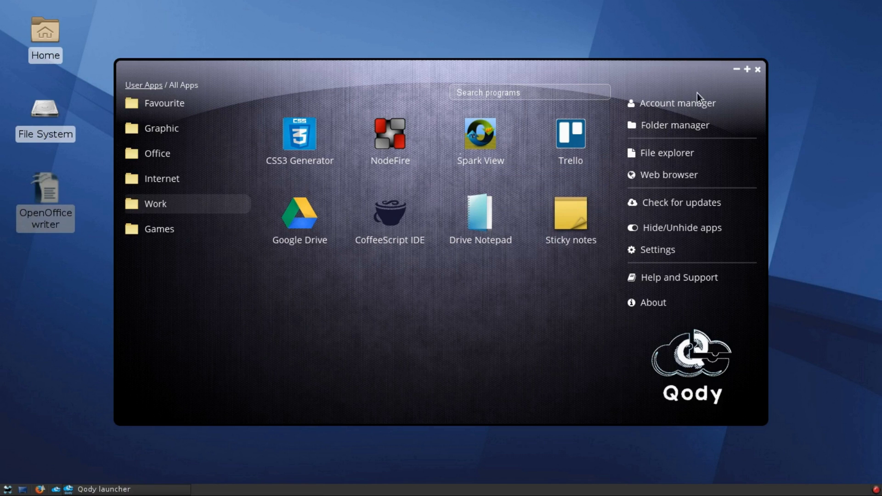
click(737, 71)
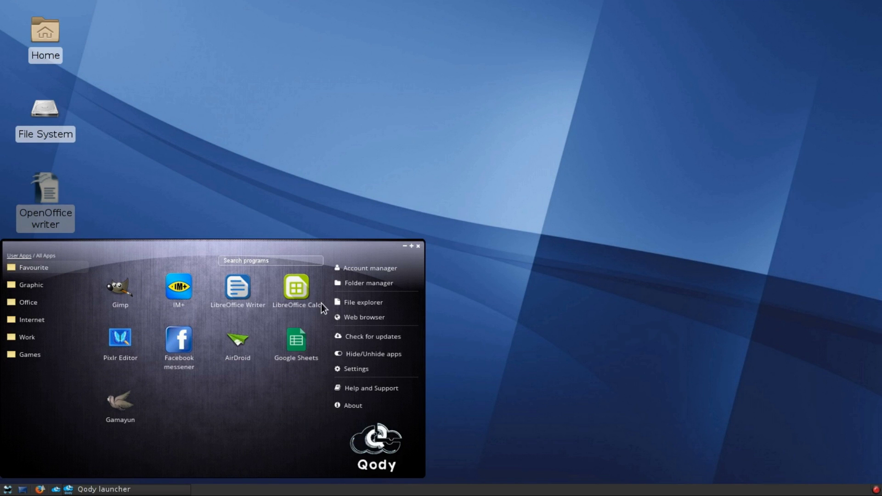
click(555, 310)
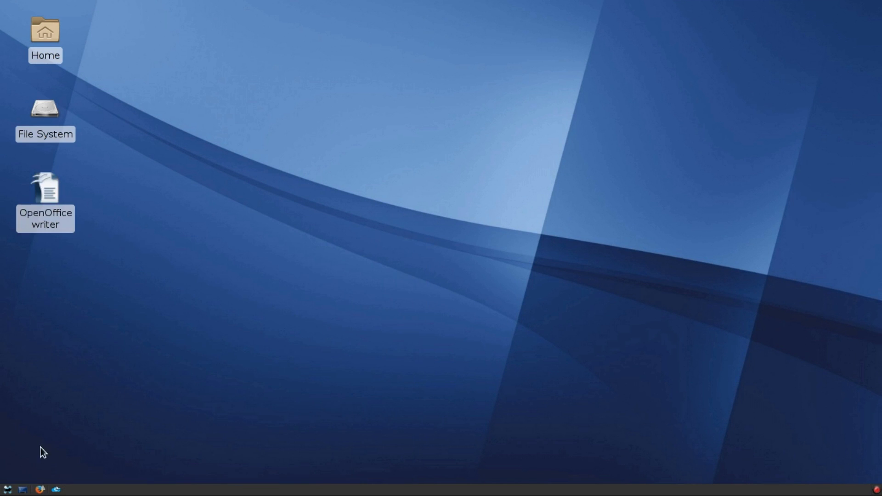
click(55, 490)
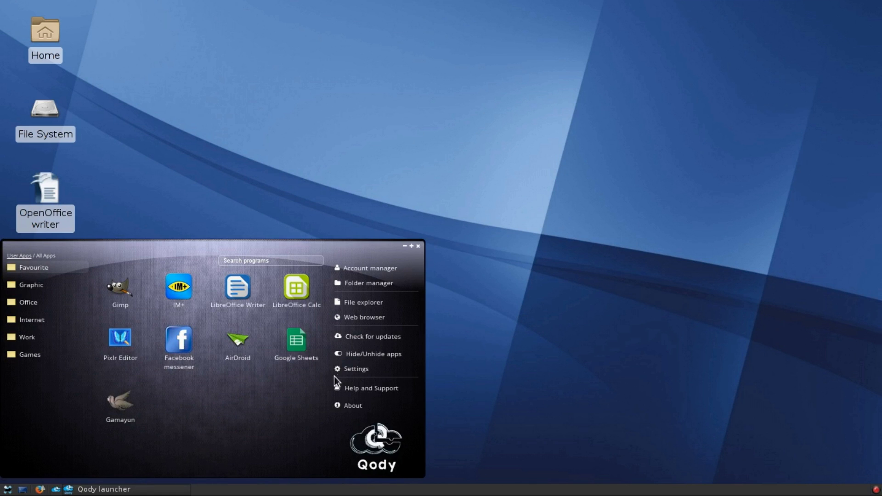
Step: Look through the Network, Cache, Update, Security and Plugins settings tabs, returning to General
click(348, 371)
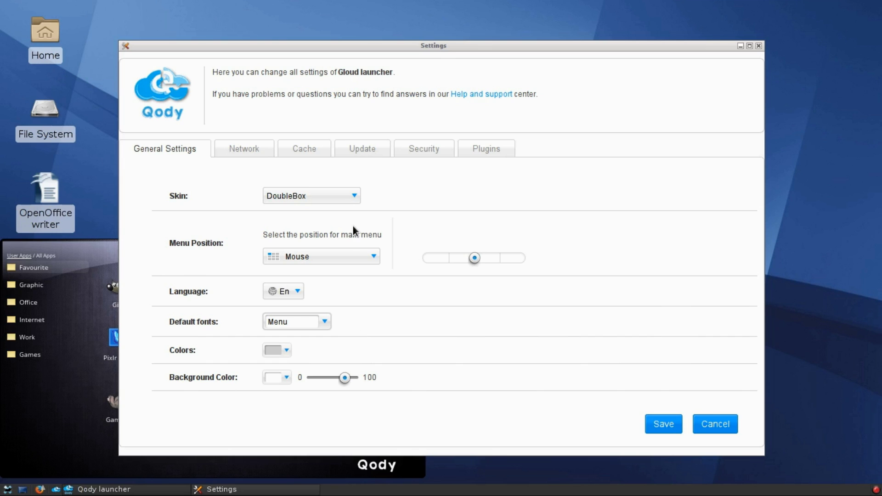
click(240, 154)
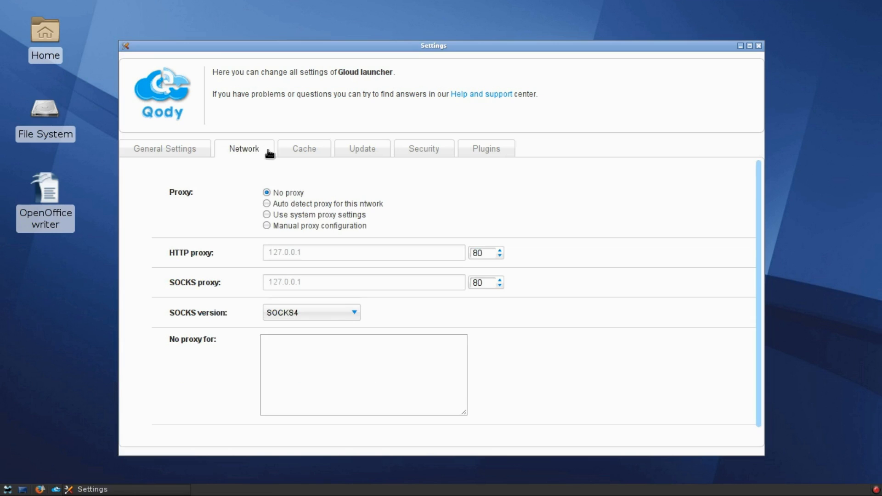
click(295, 153)
click(353, 152)
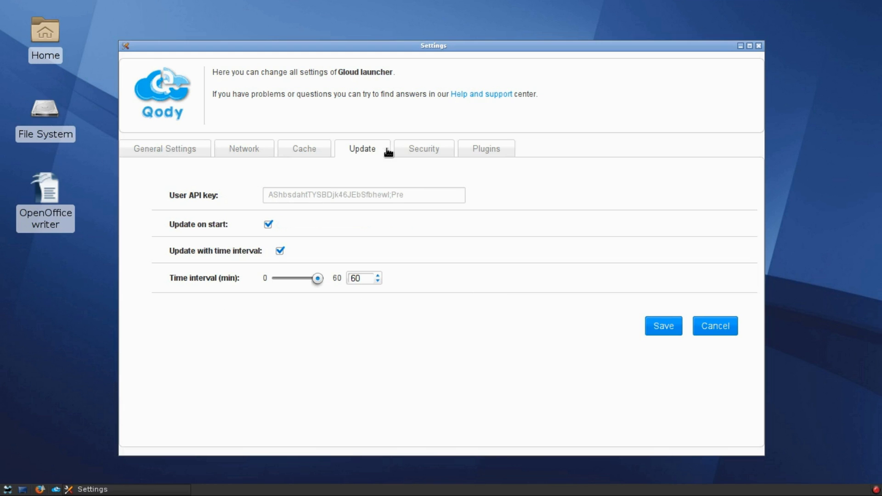
click(419, 152)
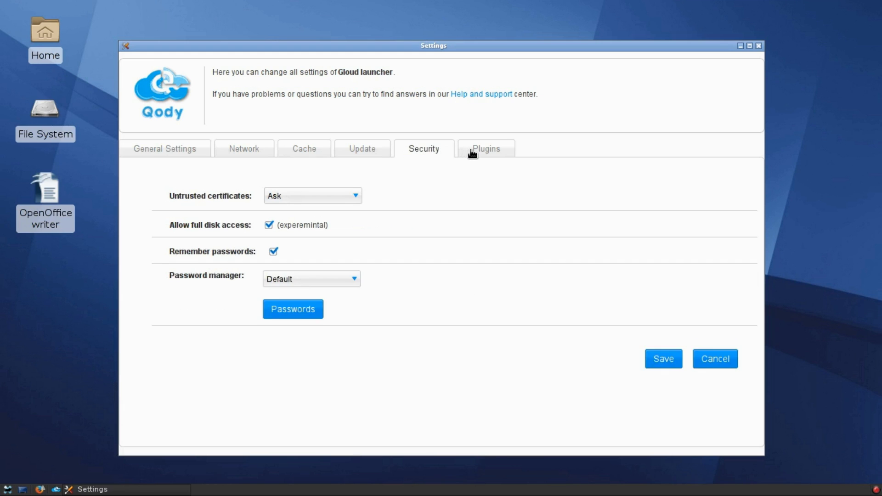
click(469, 155)
click(168, 153)
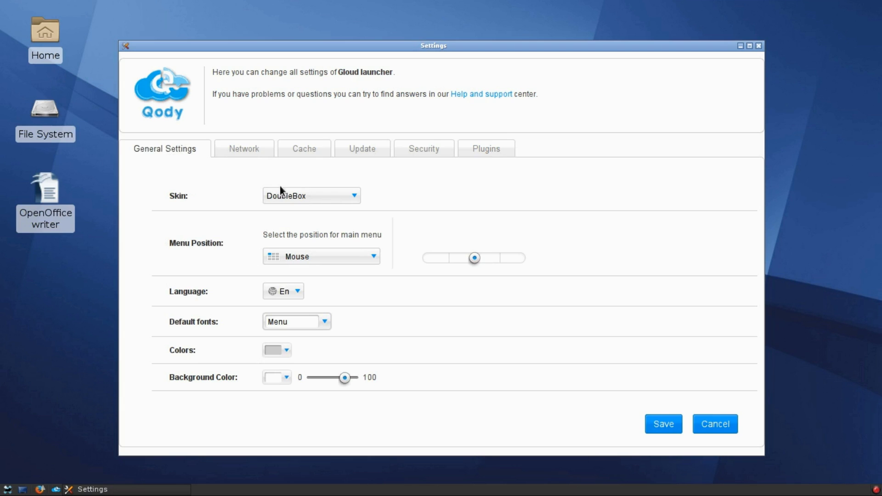
Step: Set the launcher skin to Panel and save the settings
click(298, 198)
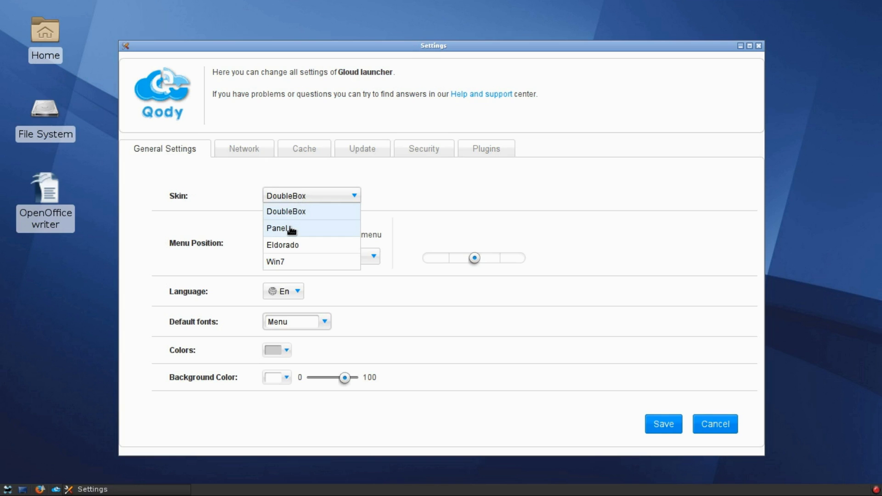
click(291, 230)
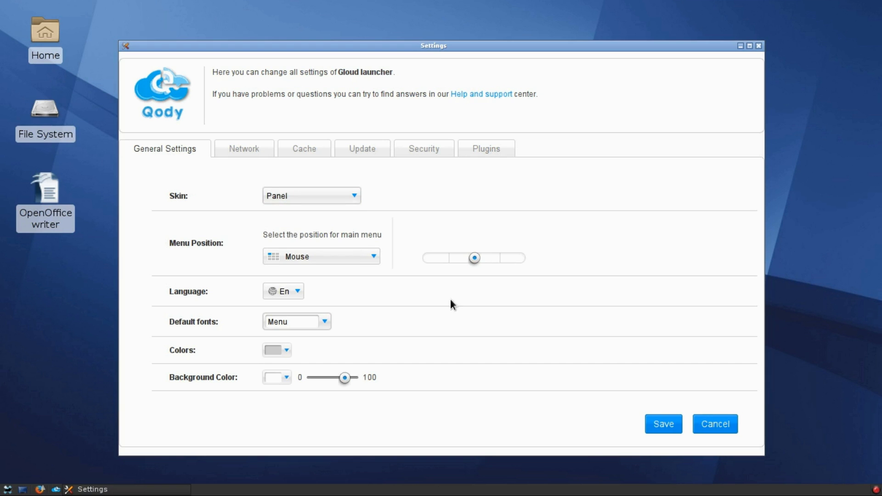
click(657, 425)
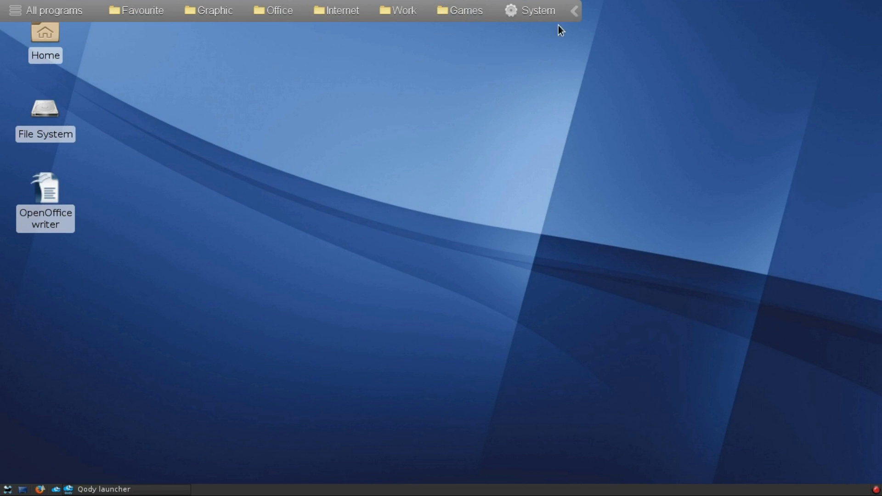
Step: Collapse and expand the top bar, then switch the launcher skin to Eldorado
click(573, 18)
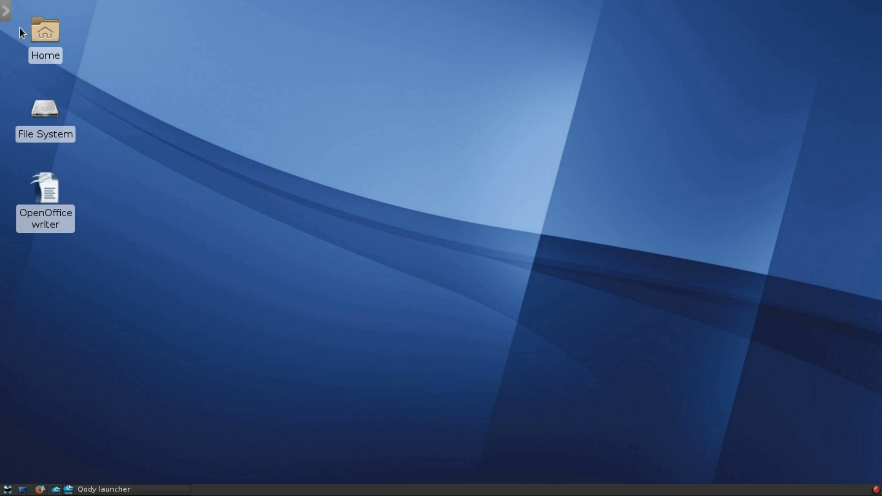
click(9, 14)
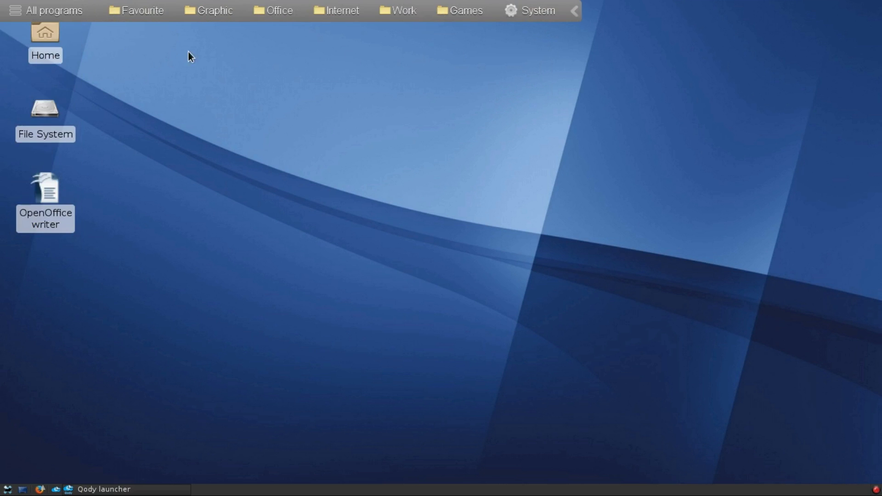
mouse_move(531, 11)
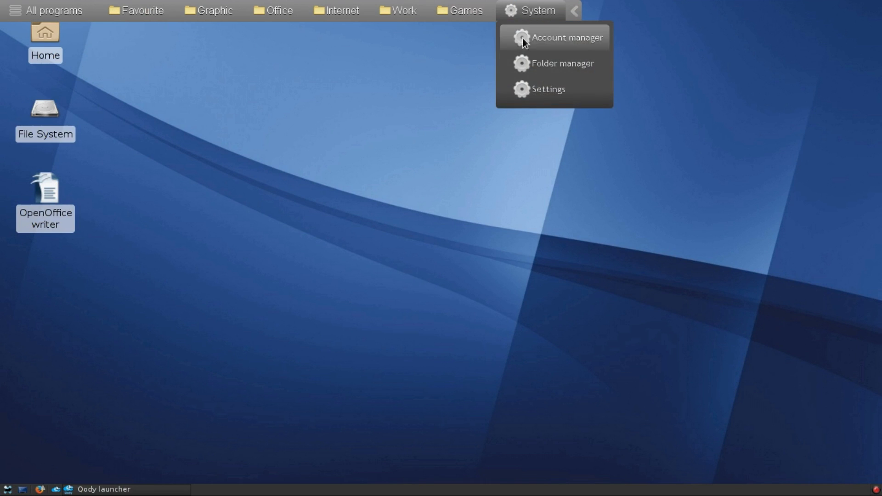
click(527, 93)
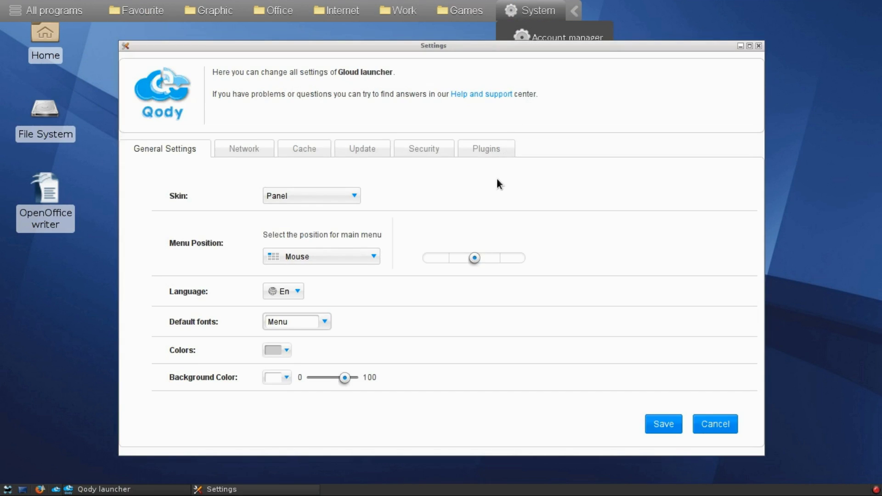
click(317, 198)
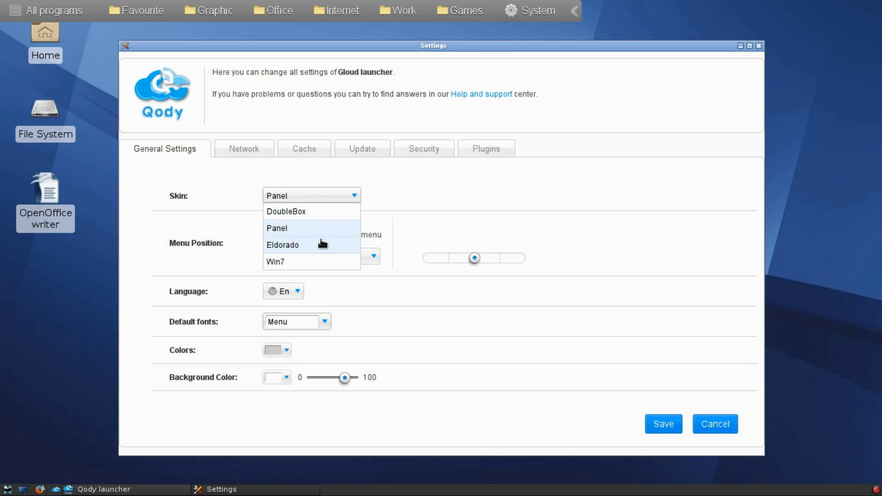
click(322, 244)
click(672, 424)
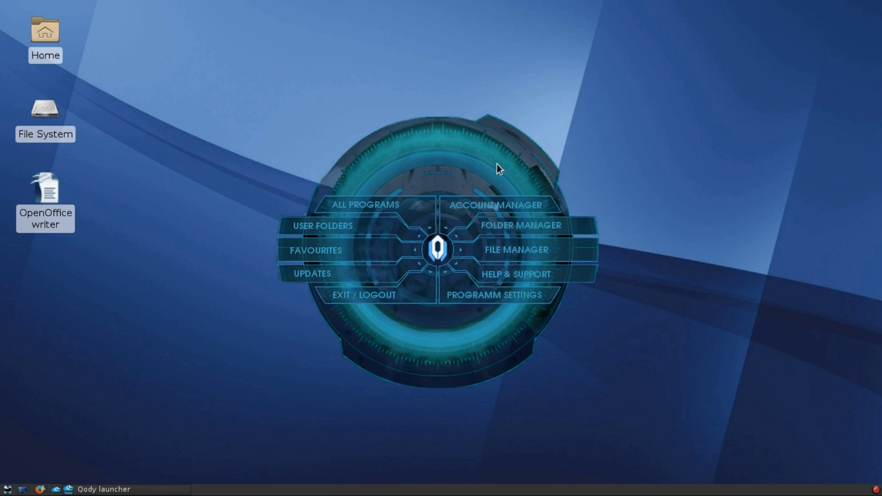
Step: Change the launcher skin from Eldorado to Win7 and save
click(460, 284)
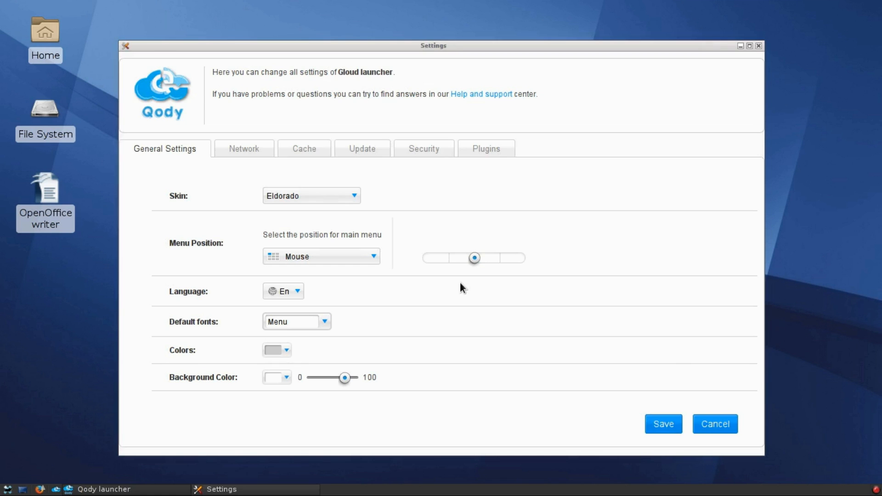
click(330, 202)
click(329, 260)
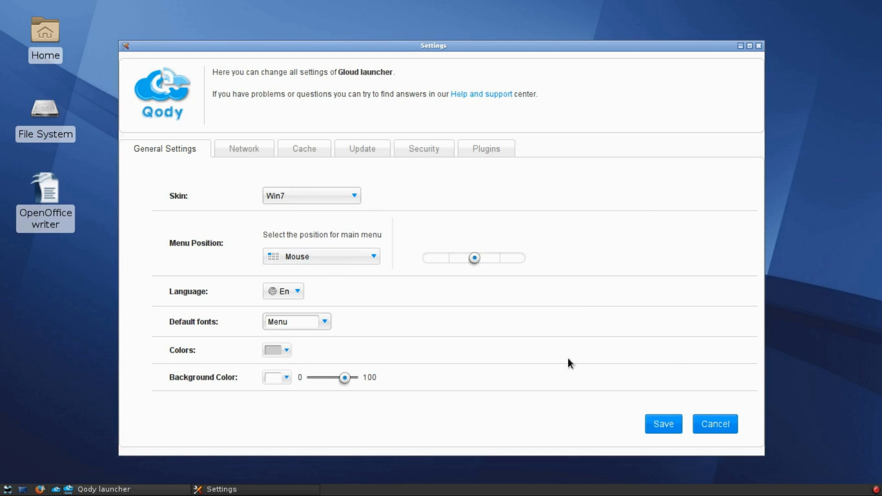
click(651, 424)
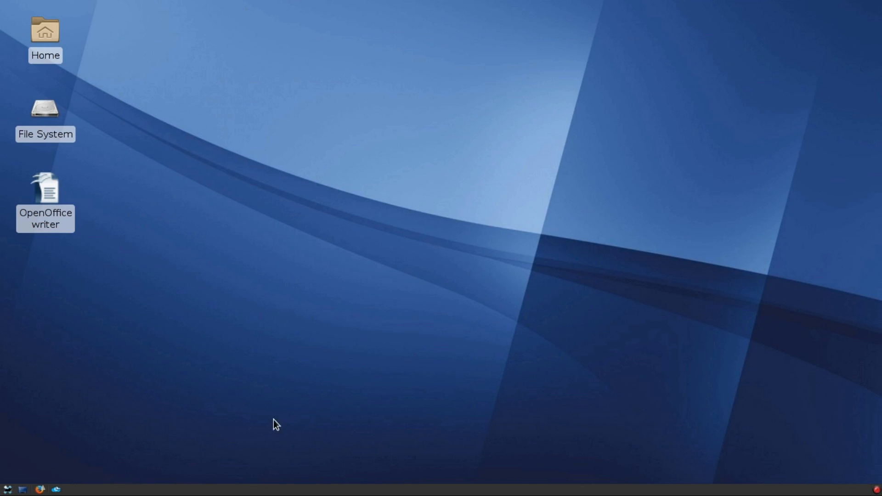
Step: Open the Win7 start menu, expand Games and Board card, then go back to the category folders
click(59, 489)
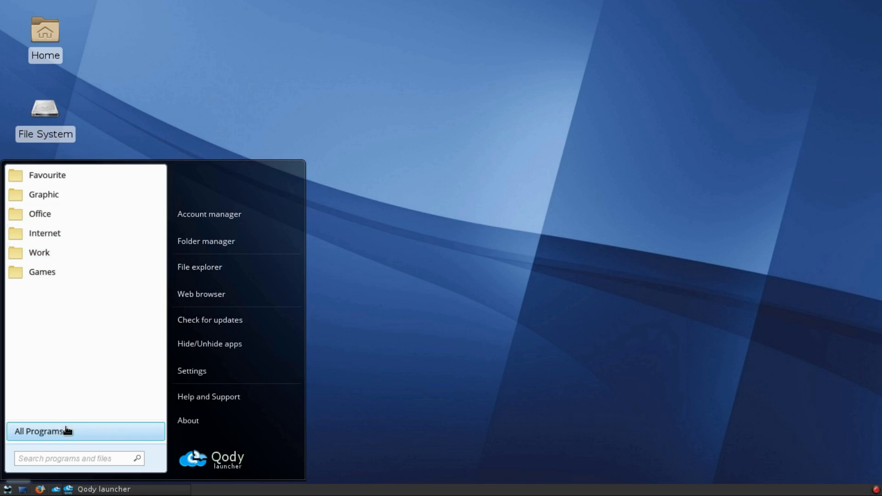
click(65, 430)
click(82, 218)
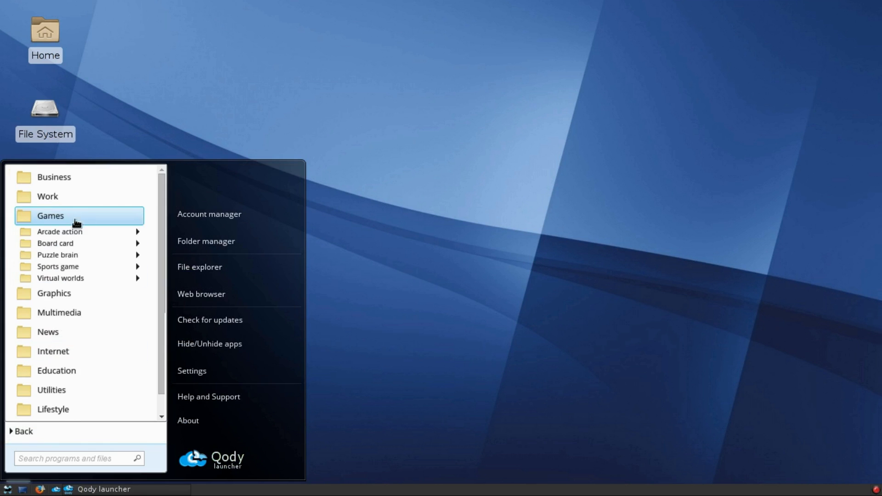
click(73, 242)
scroll(73, 286, down, 3)
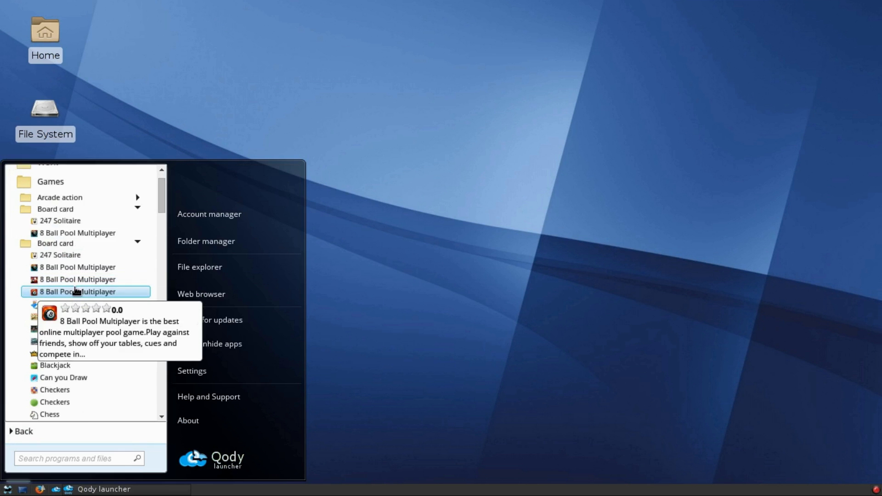
scroll(76, 292, down, 2)
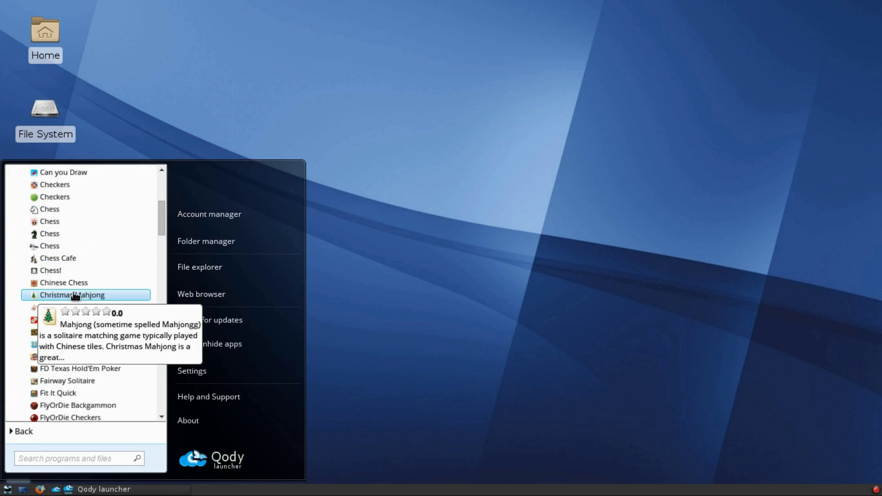
click(46, 432)
mouse_move(40, 214)
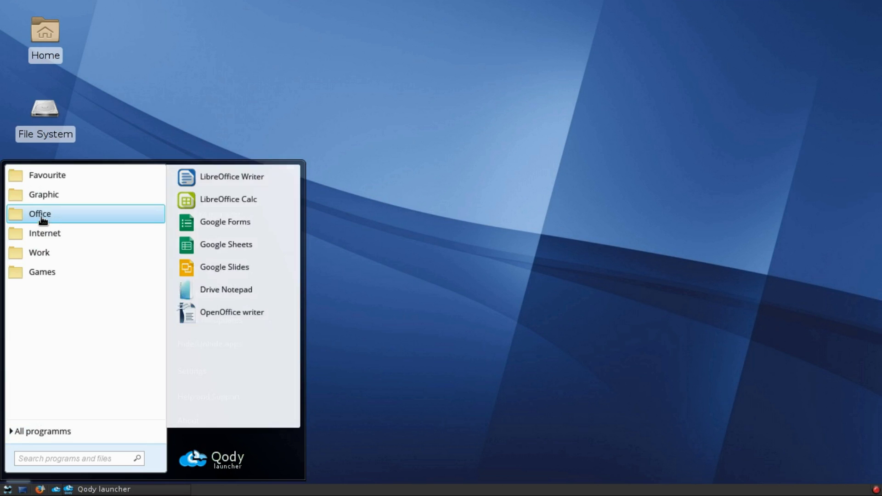